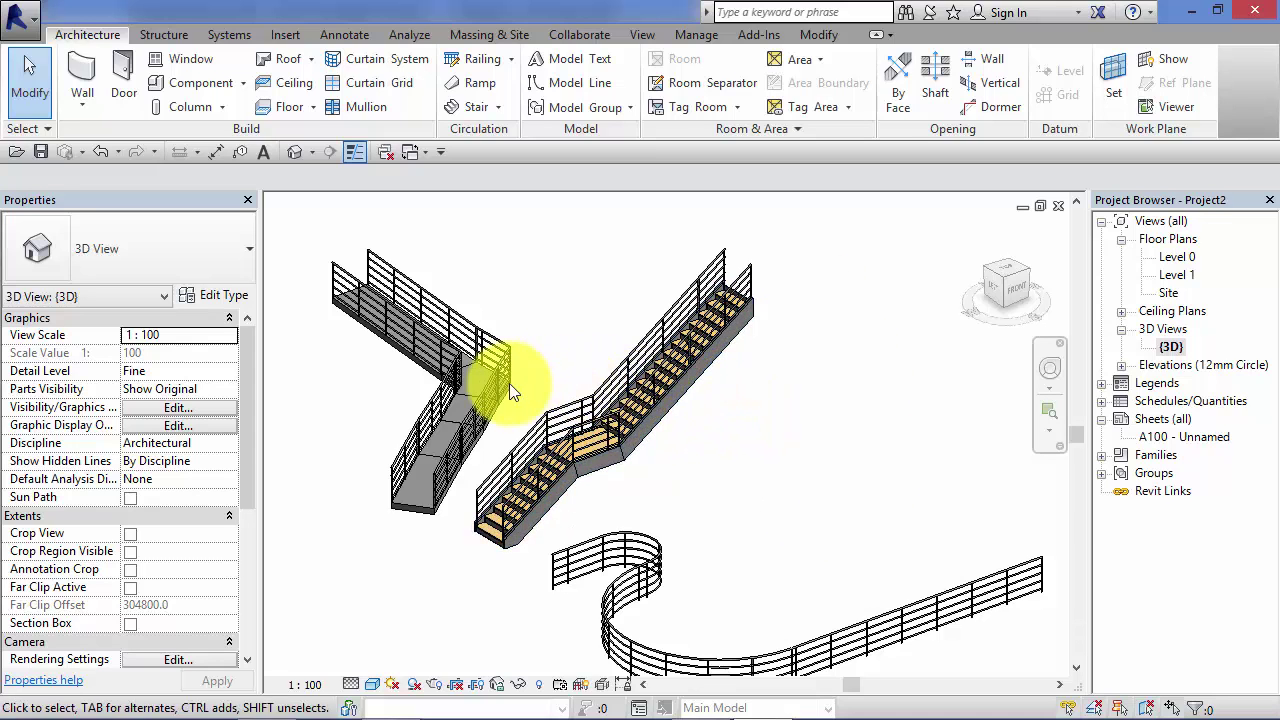
Examine the non-continuous rail structure in the type properties of the curved 900mm_Pipe railing
middle_drag(812, 527, 745, 414)
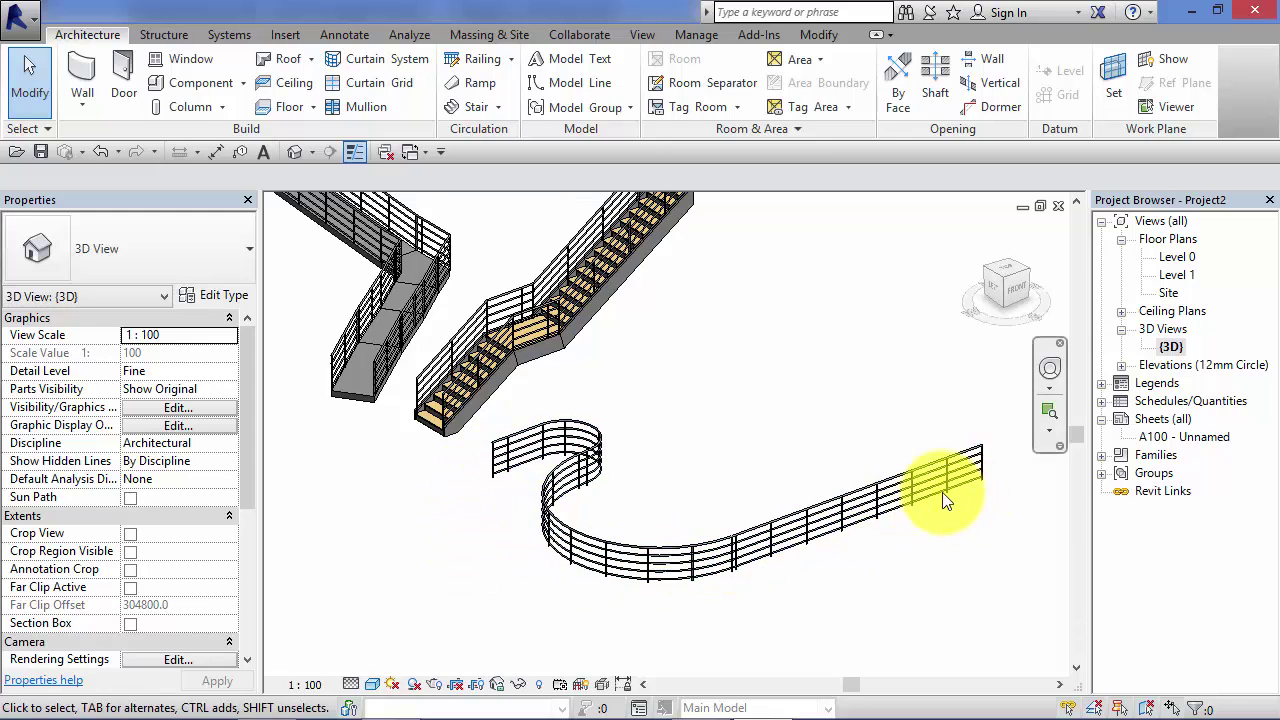
middle_drag(772, 420, 806, 489)
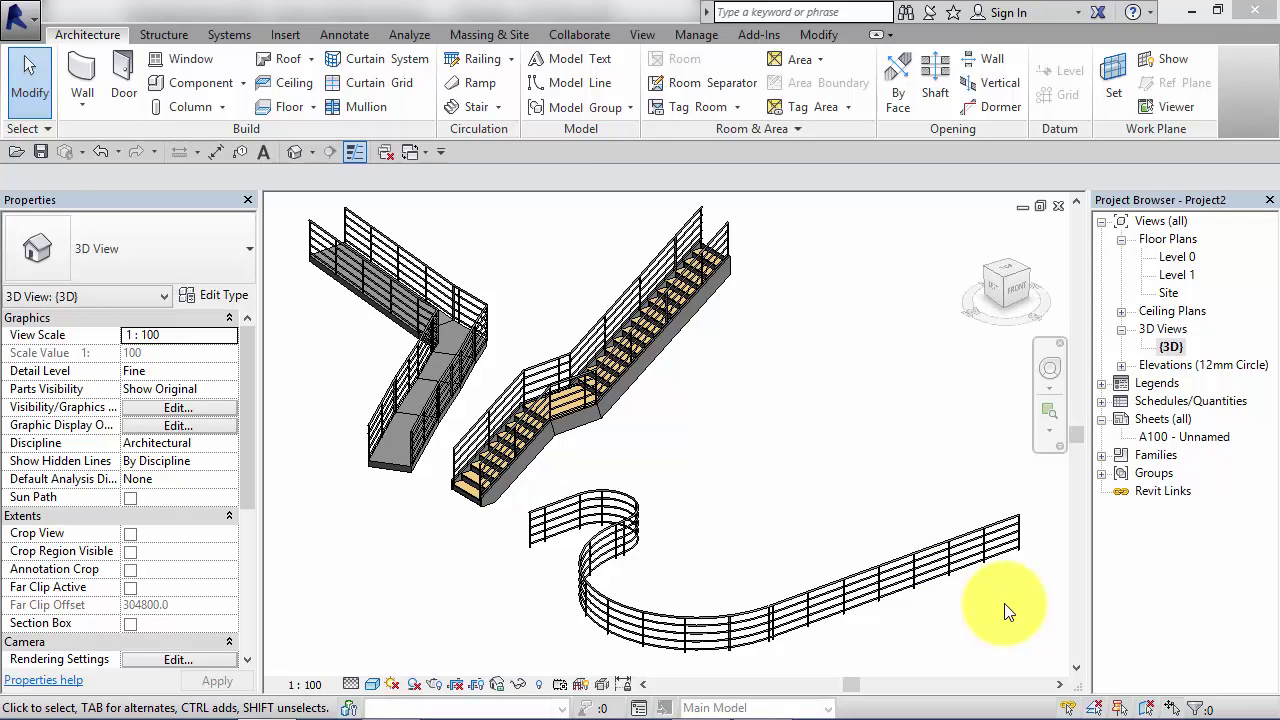
scroll(1005, 603, up, 3)
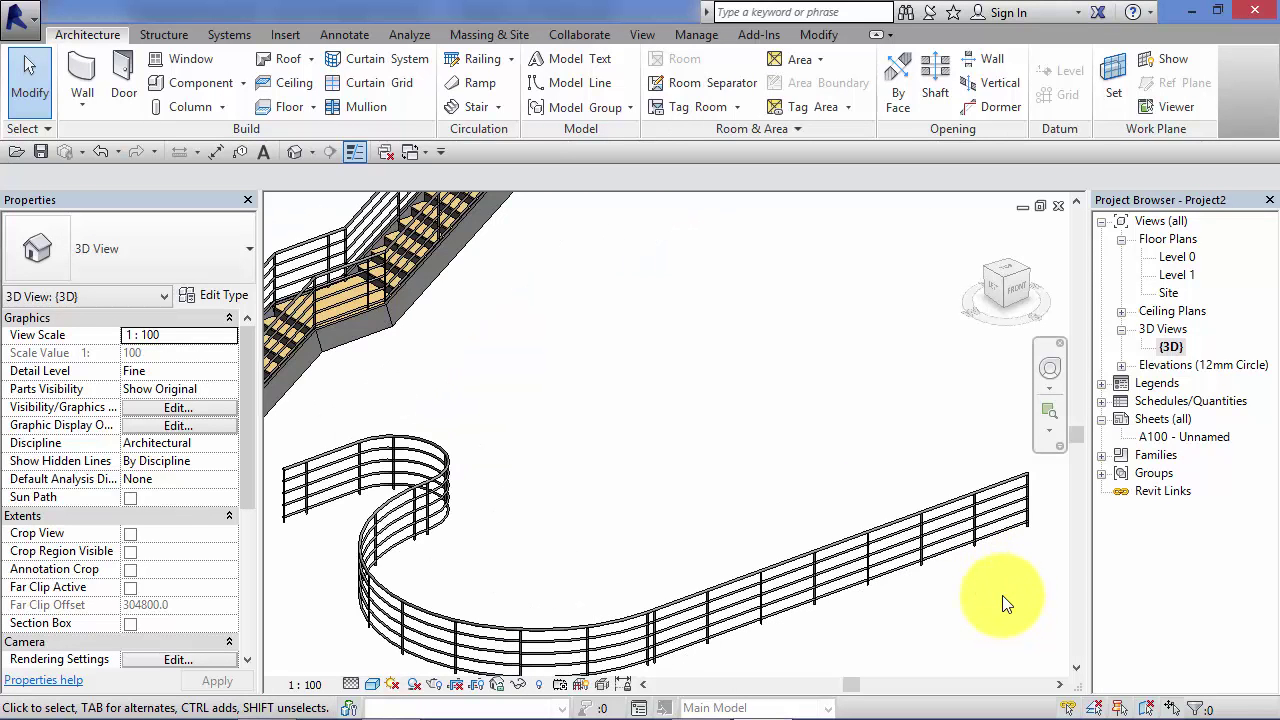
middle_drag(1005, 610, 810, 520)
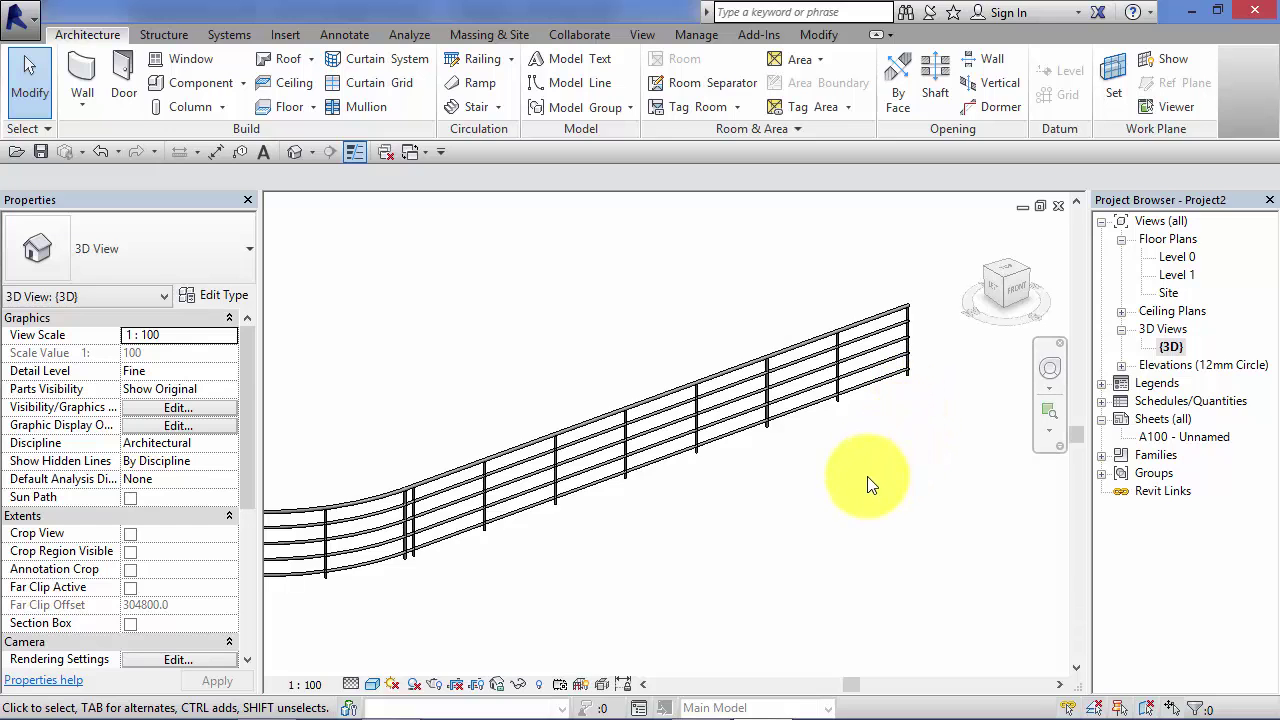
middle_drag(871, 486, 849, 509)
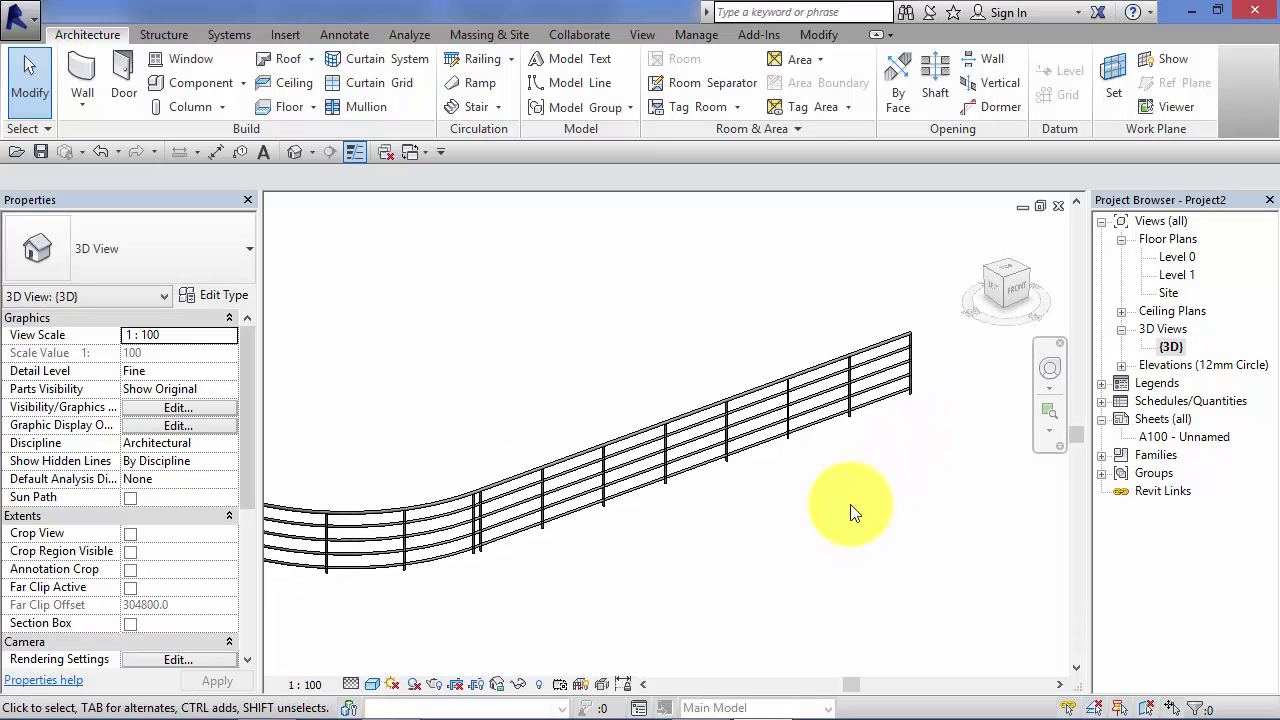
click(837, 413)
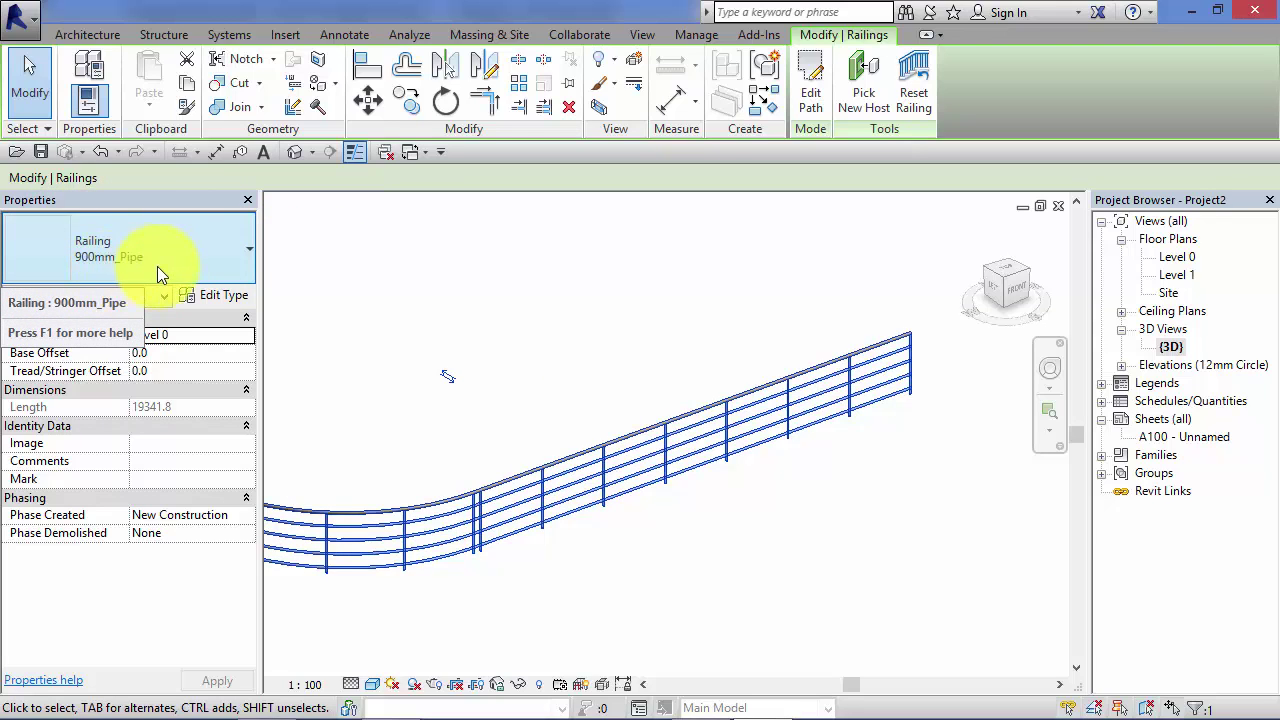
click(217, 295)
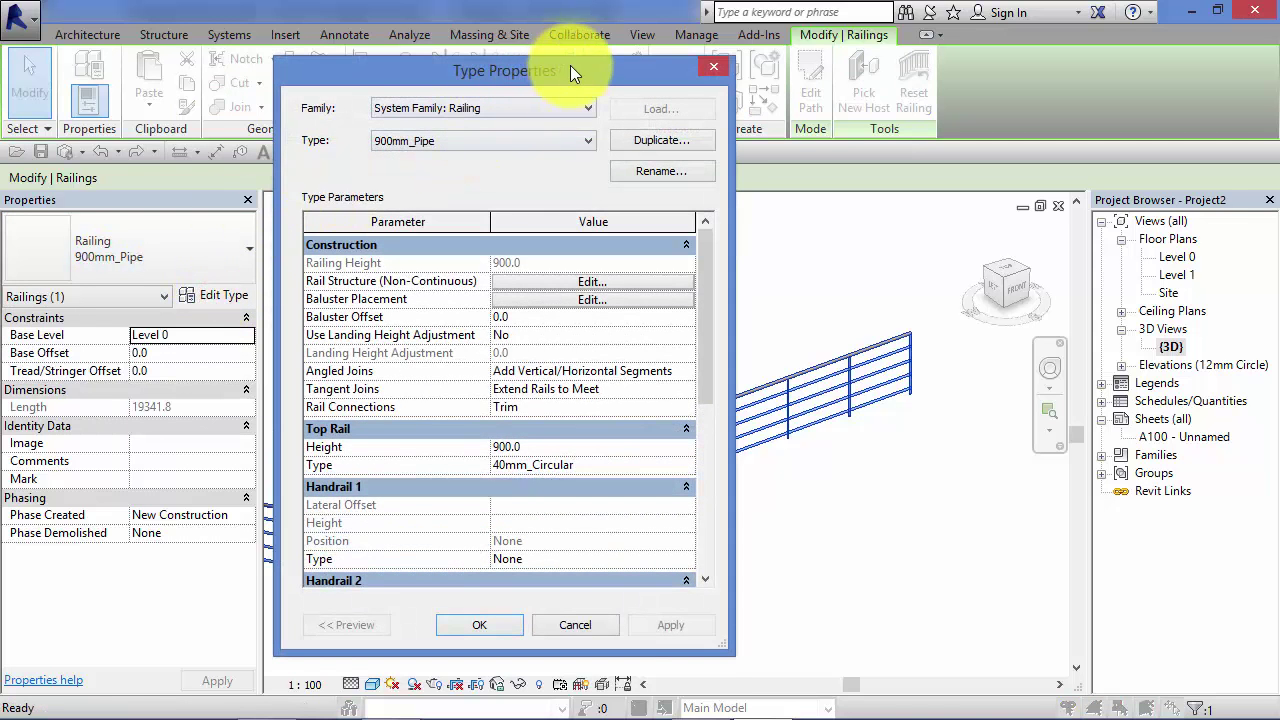
drag(569, 67, 305, 33)
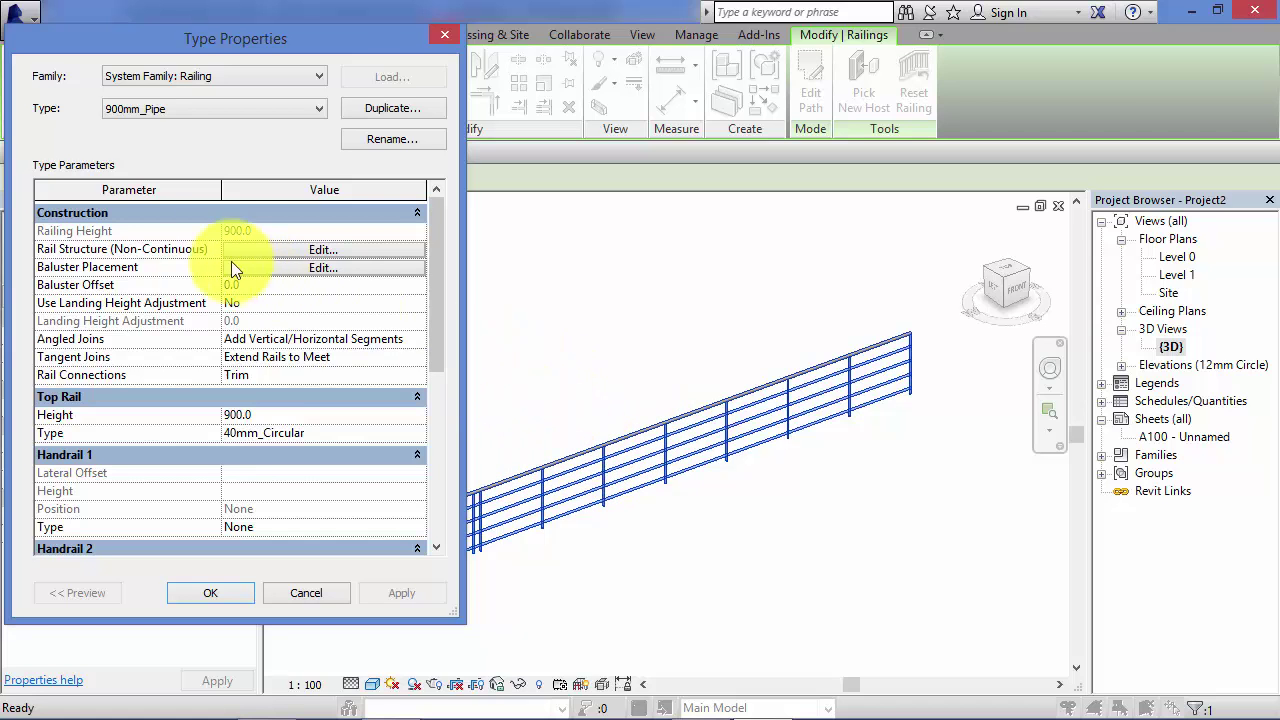
click(329, 249)
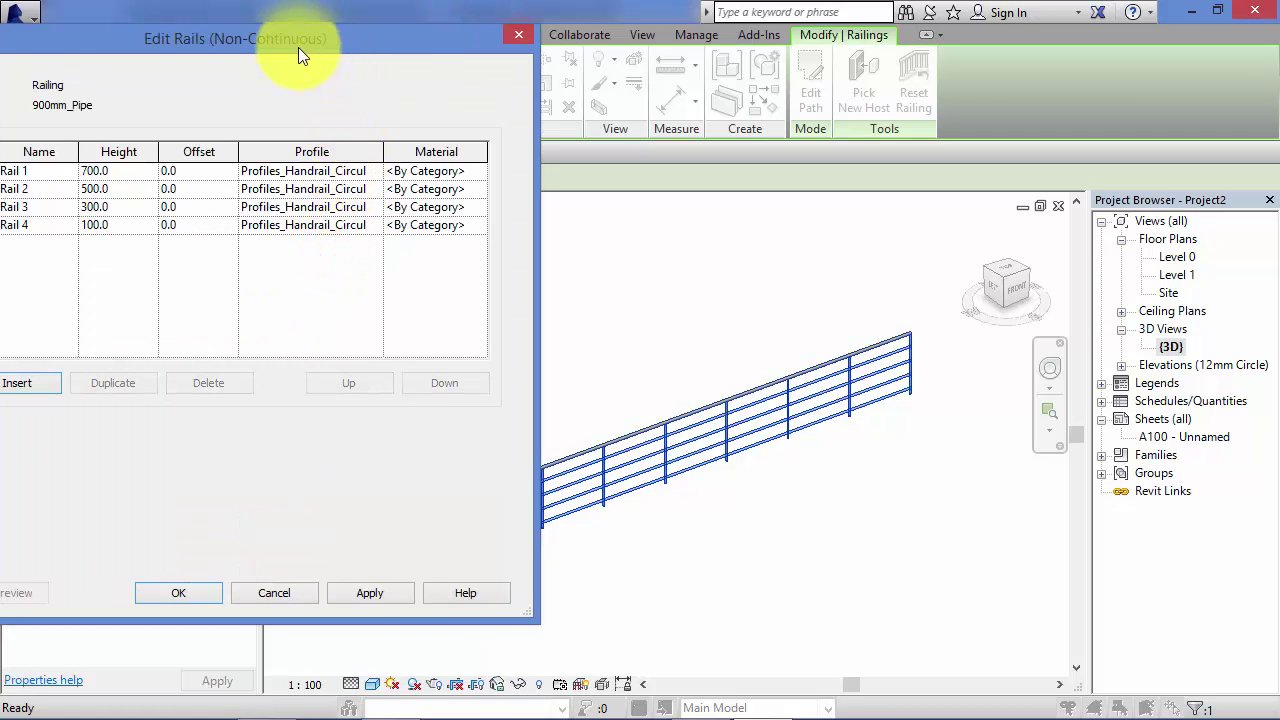
drag(326, 52, 955, 88)
drag(750, 87, 820, 92)
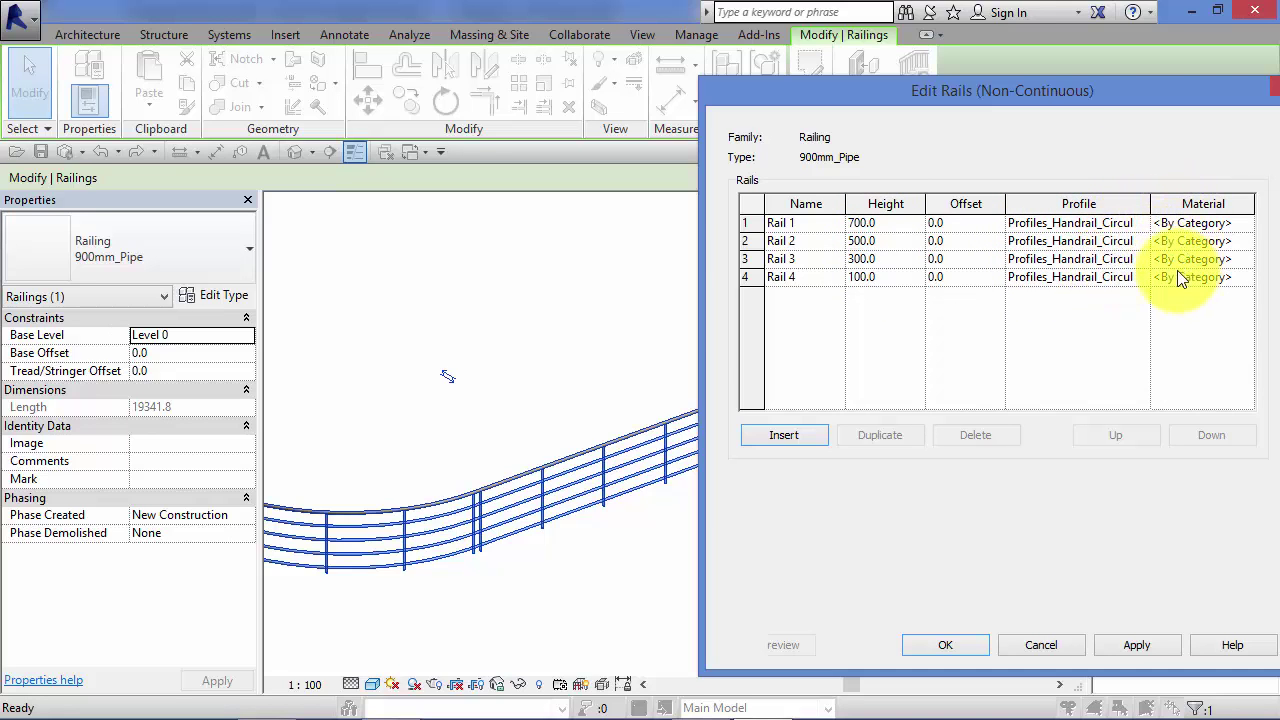
click(946, 638)
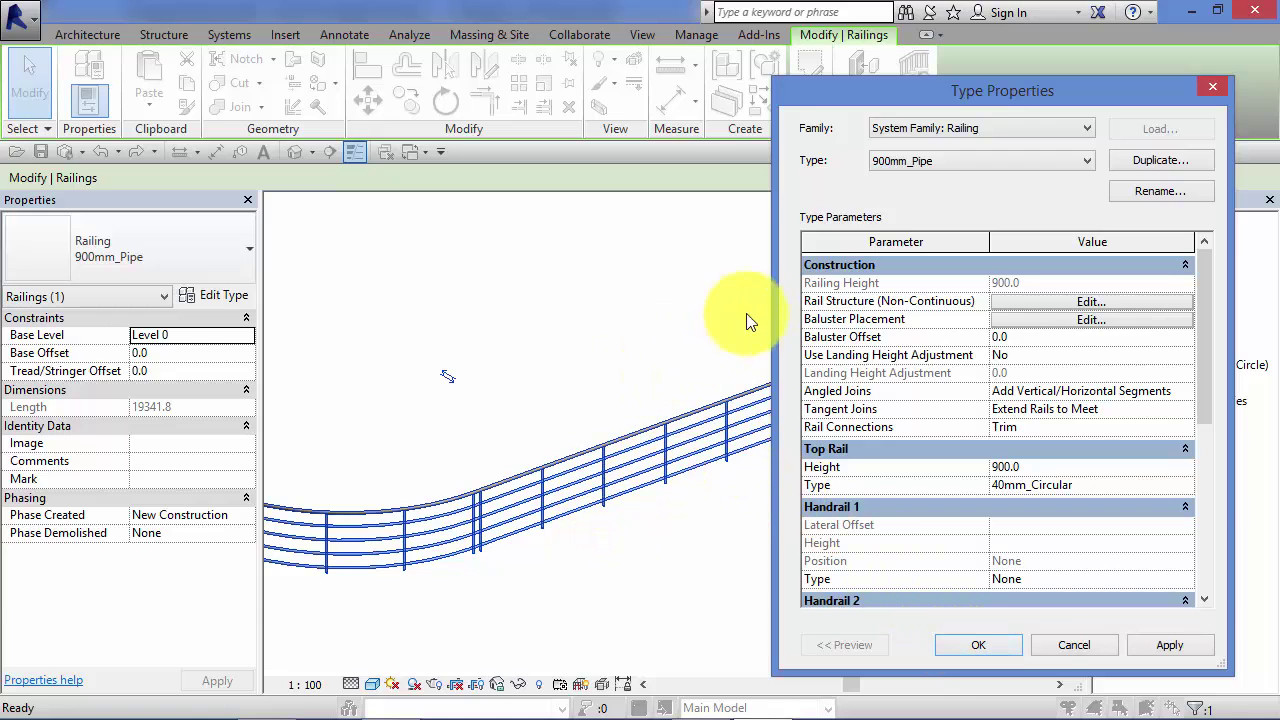
Examine the baluster placement of the 900mm_Pipe railing type, including its main pattern and posts, and close the type properties
click(1024, 321)
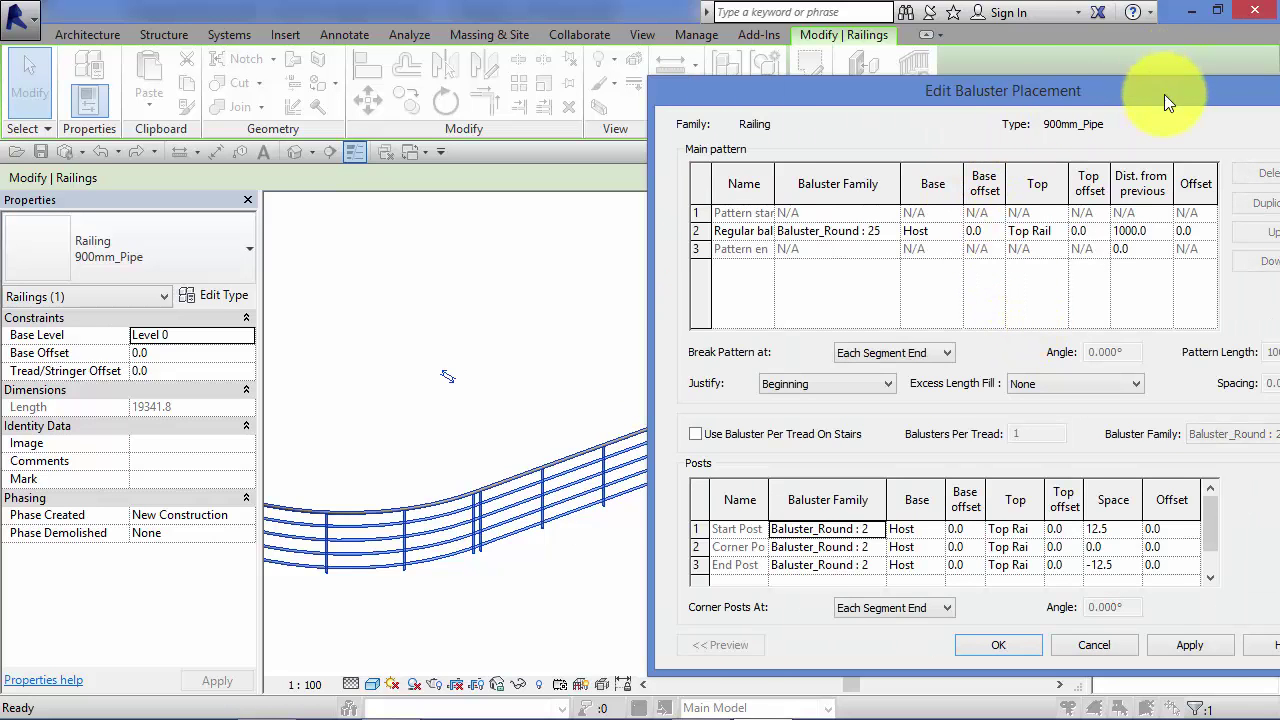
drag(1178, 89, 1242, 84)
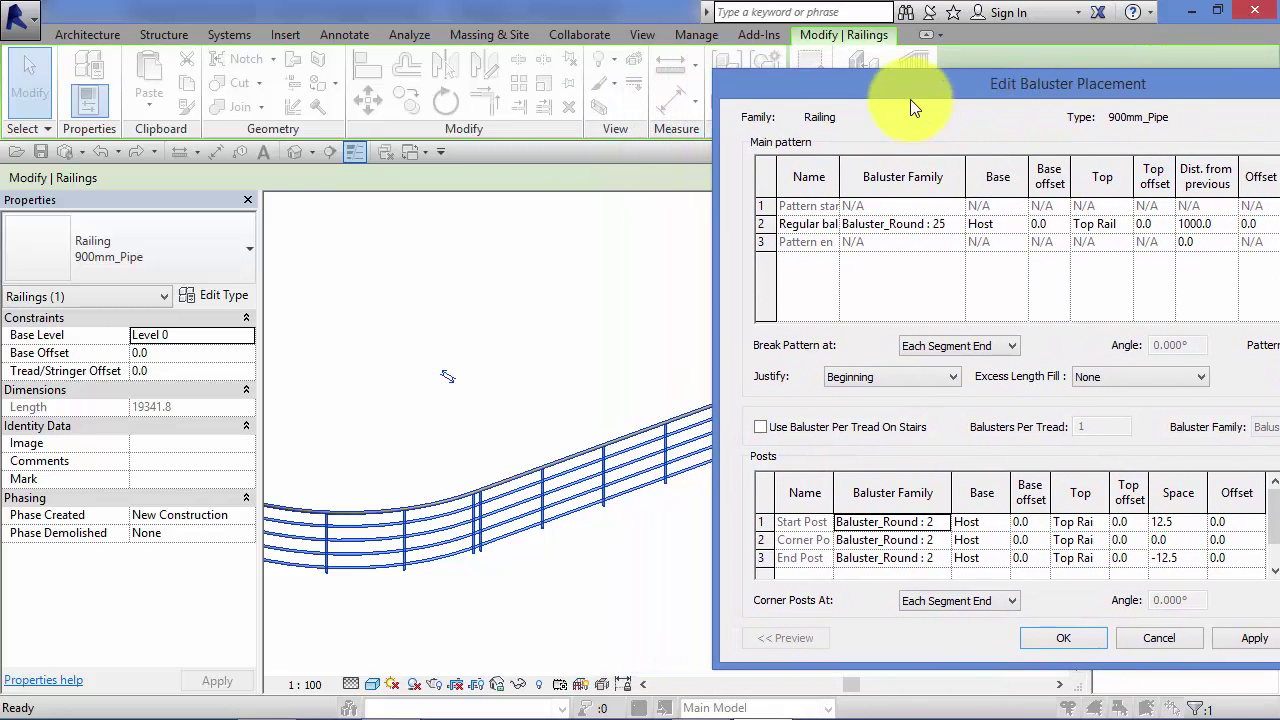
drag(910, 97, 993, 62)
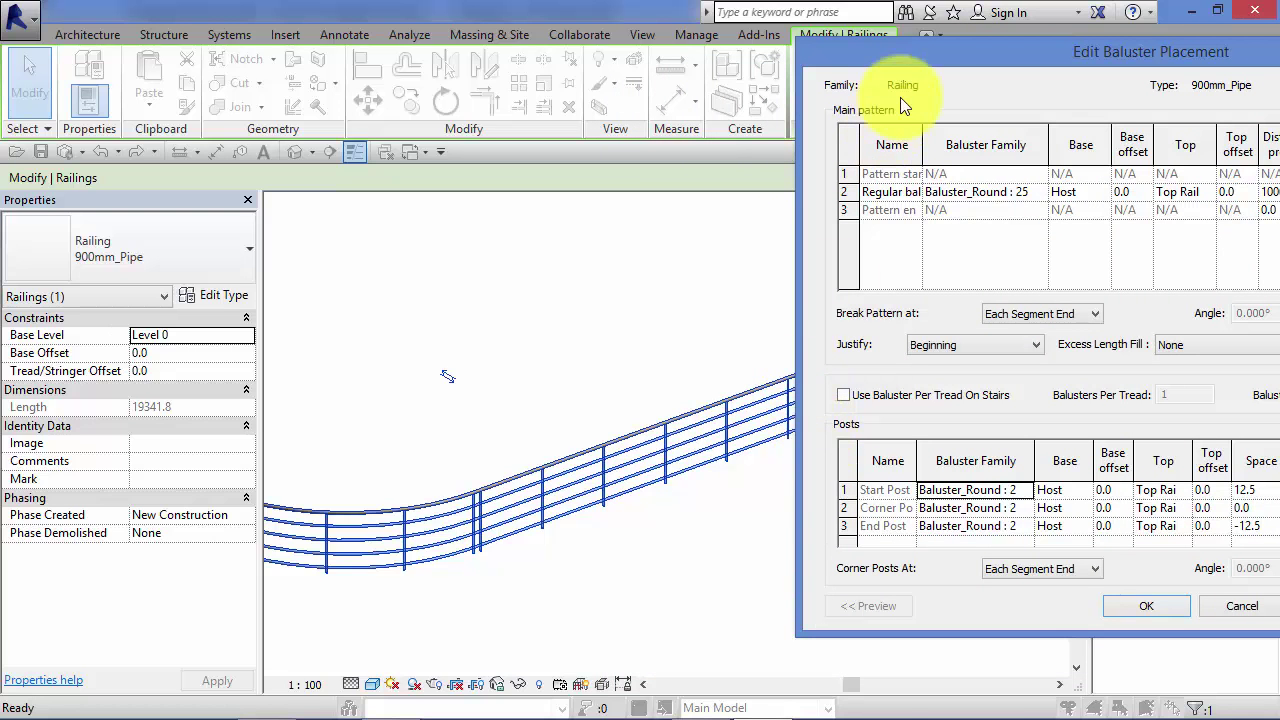
drag(951, 47, 804, 496)
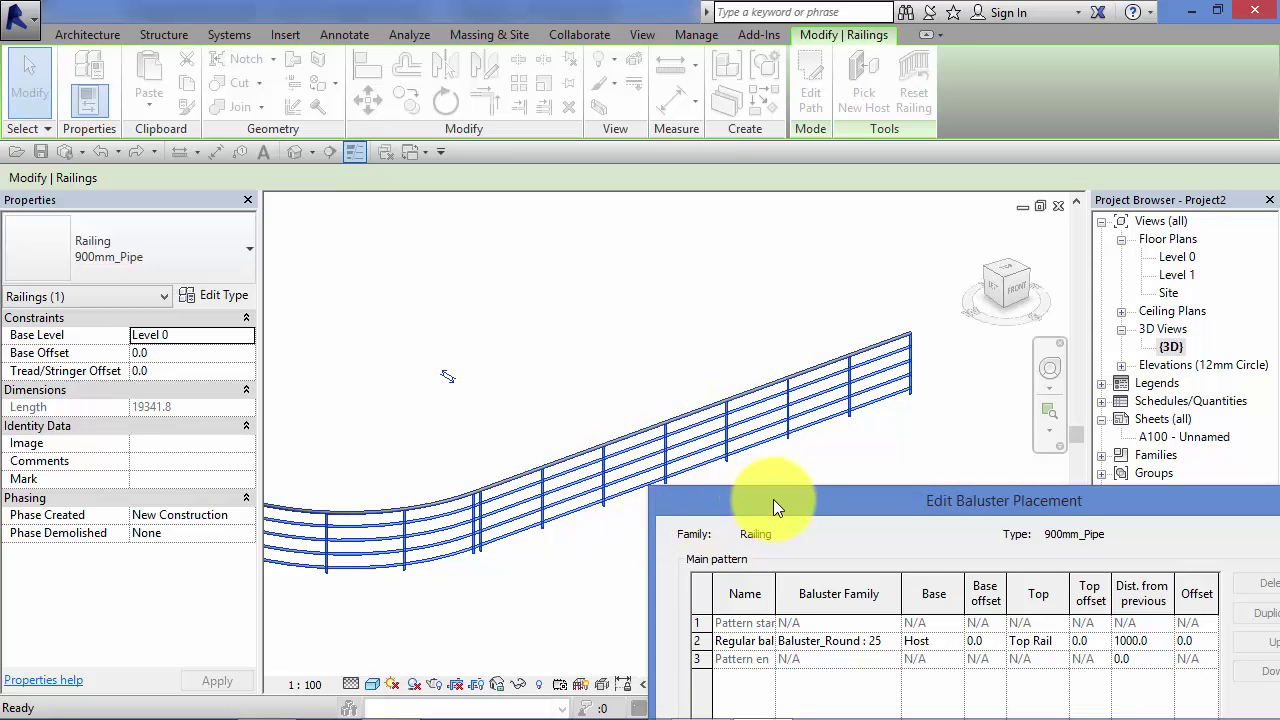
drag(773, 499, 764, 300)
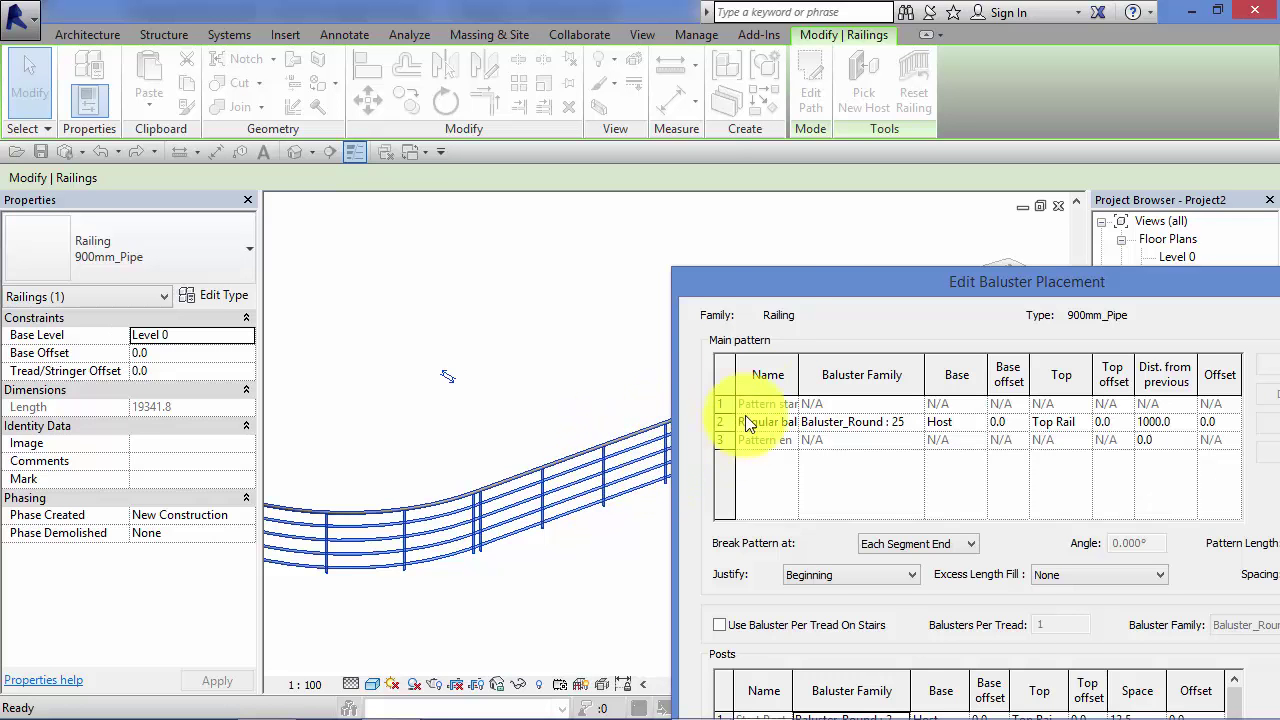
drag(801, 282, 816, 16)
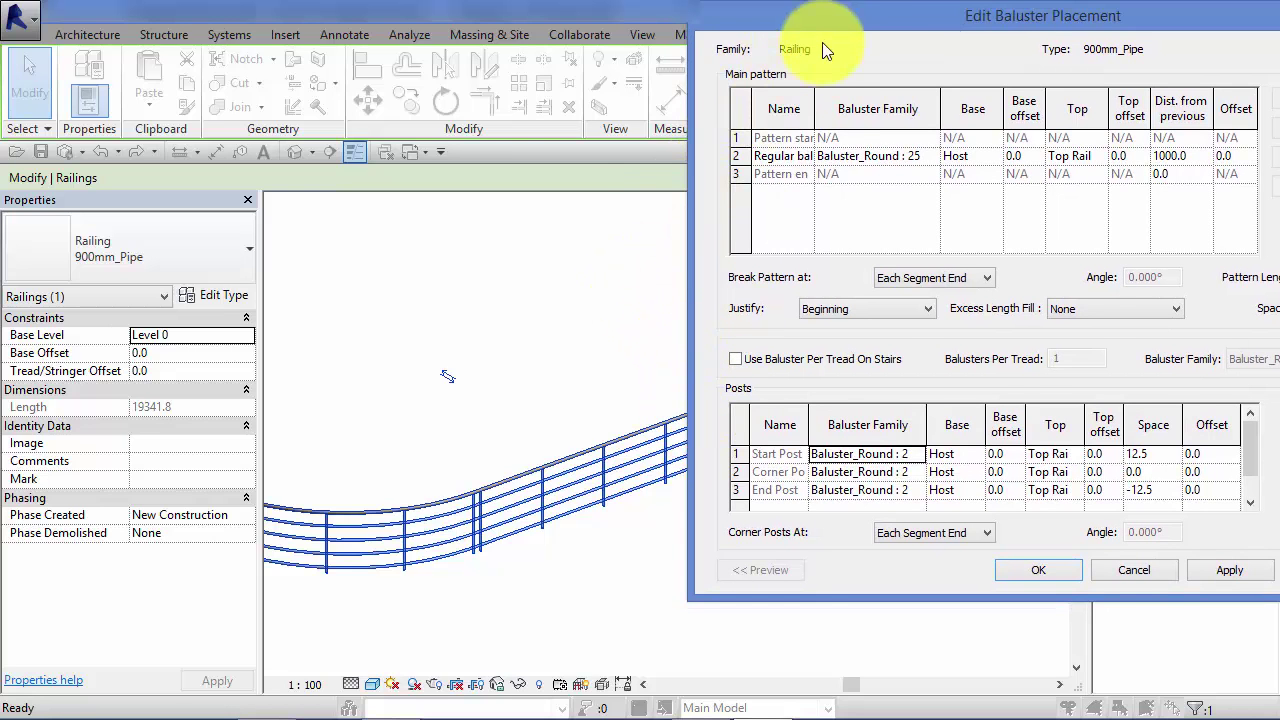
drag(790, 16, 710, 16)
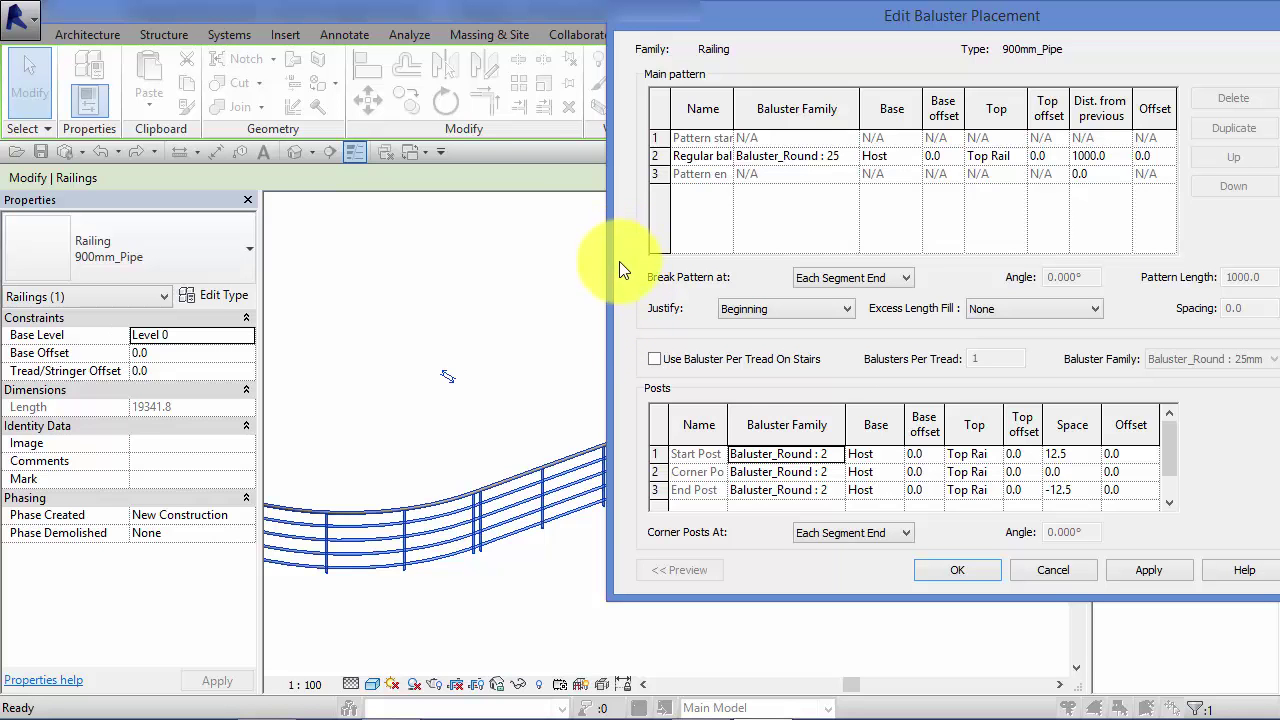
click(935, 570)
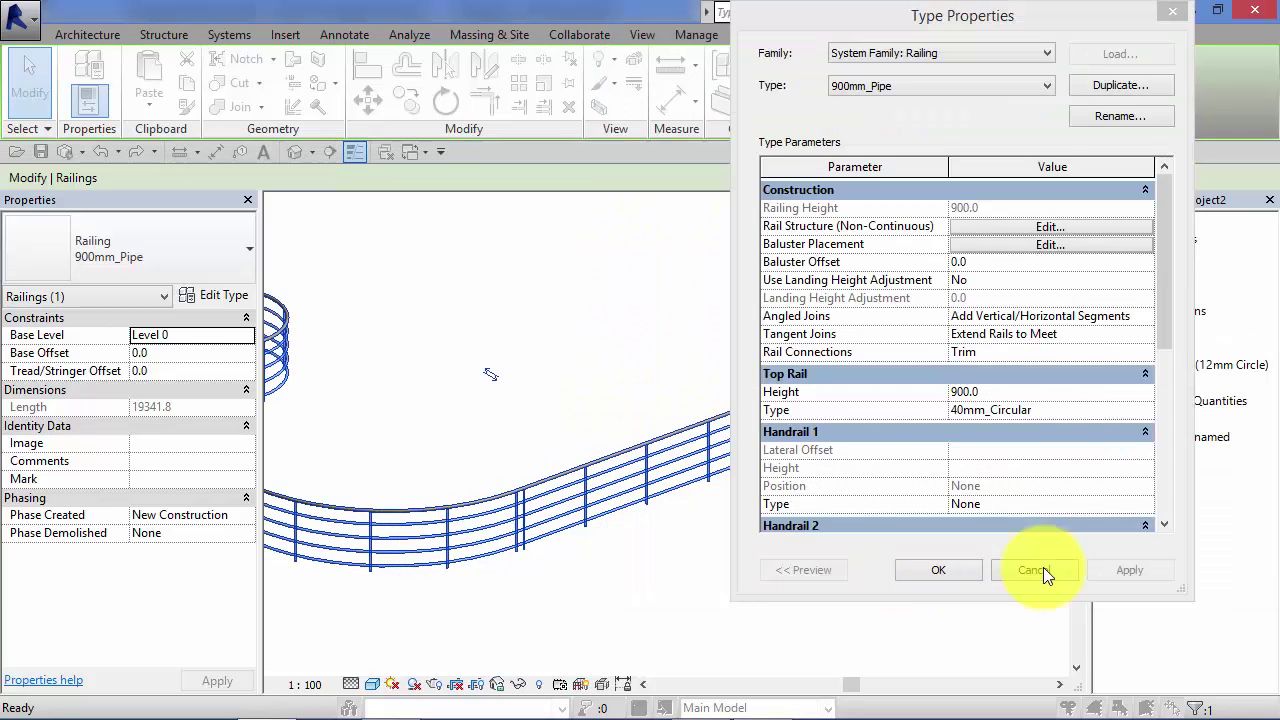
click(1043, 567)
Duplicate the curved railing's type 900mm_Pipe under the name 900mm_Pipe 2
scroll(903, 564, down, 2)
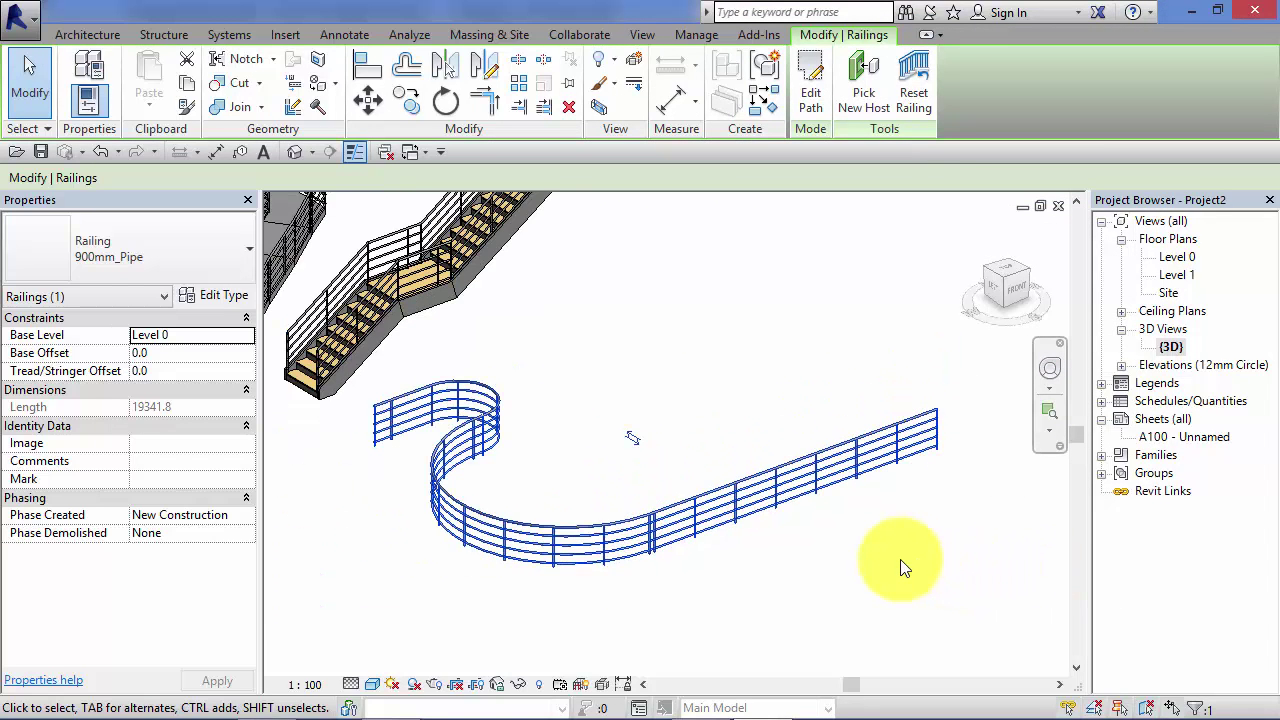
middle_drag(903, 564, 903, 569)
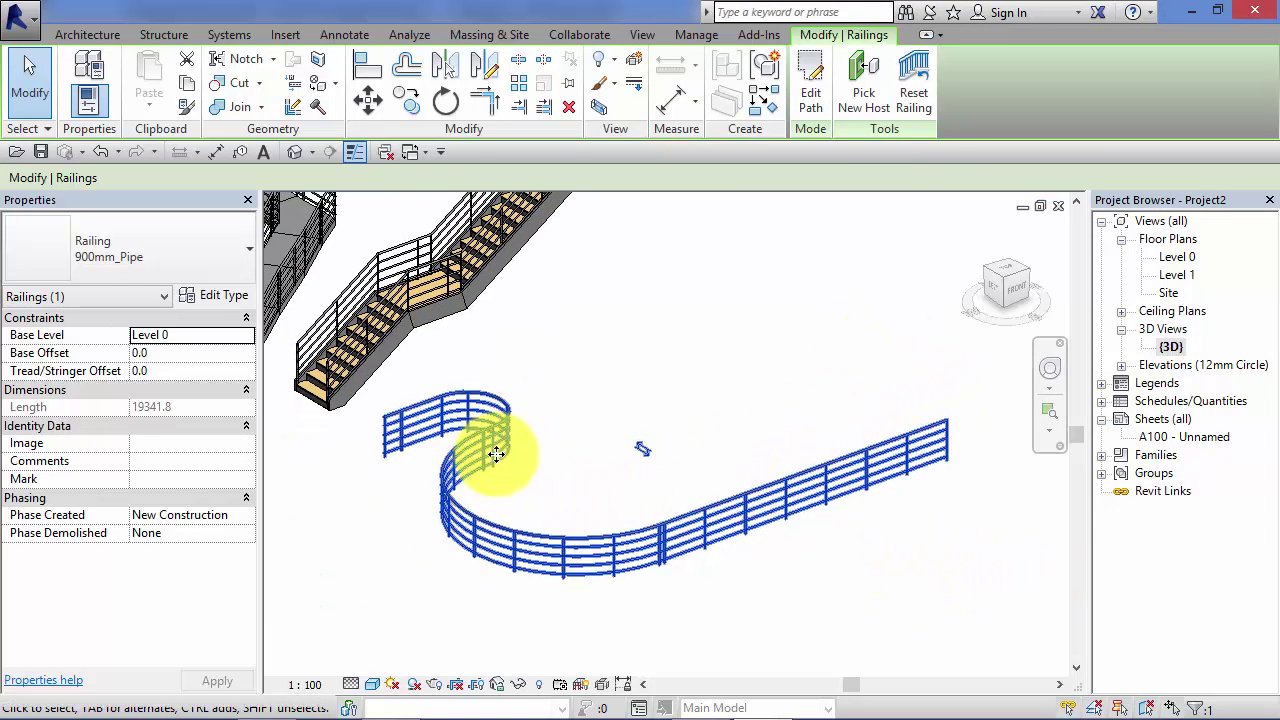
middle_drag(573, 496, 560, 494)
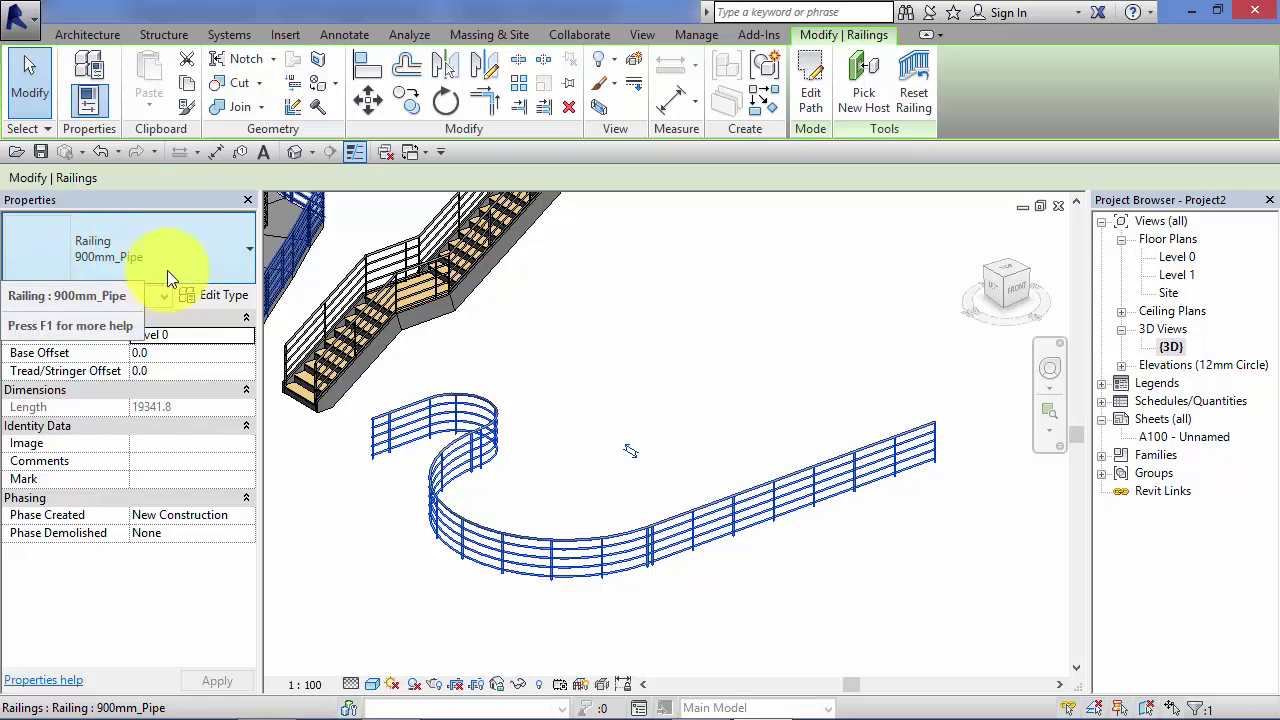
click(214, 295)
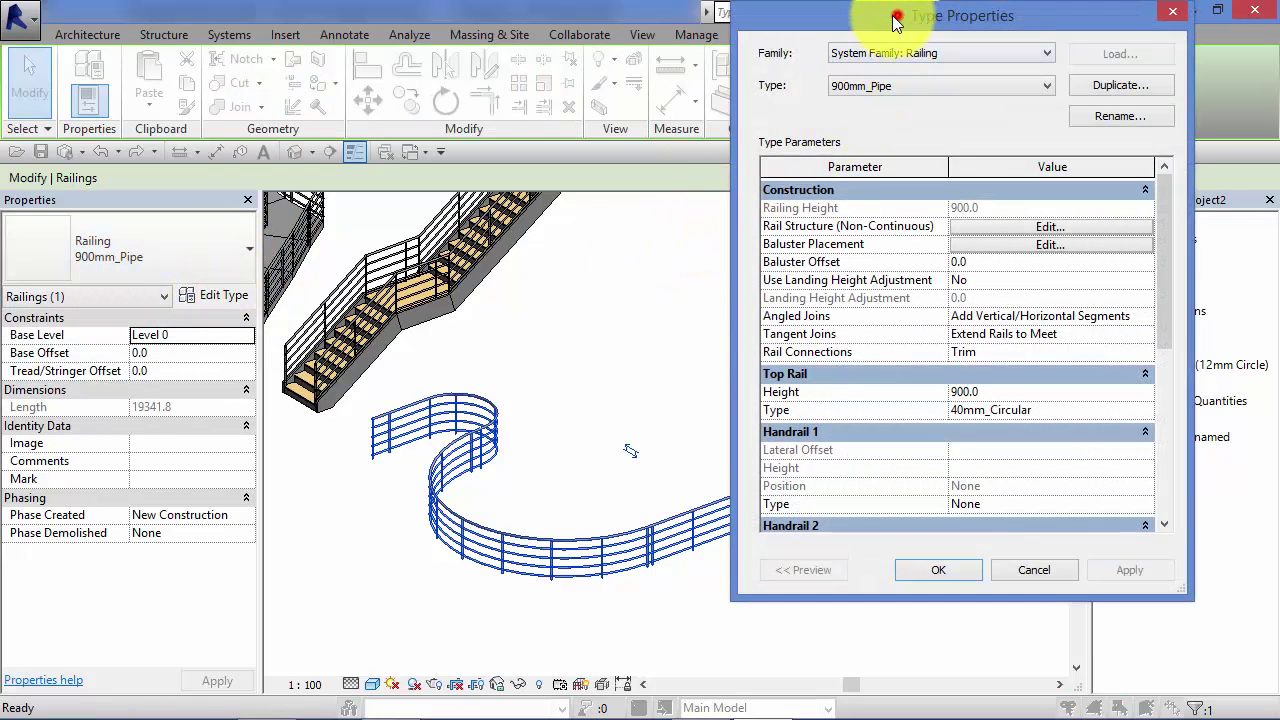
drag(892, 16, 822, 52)
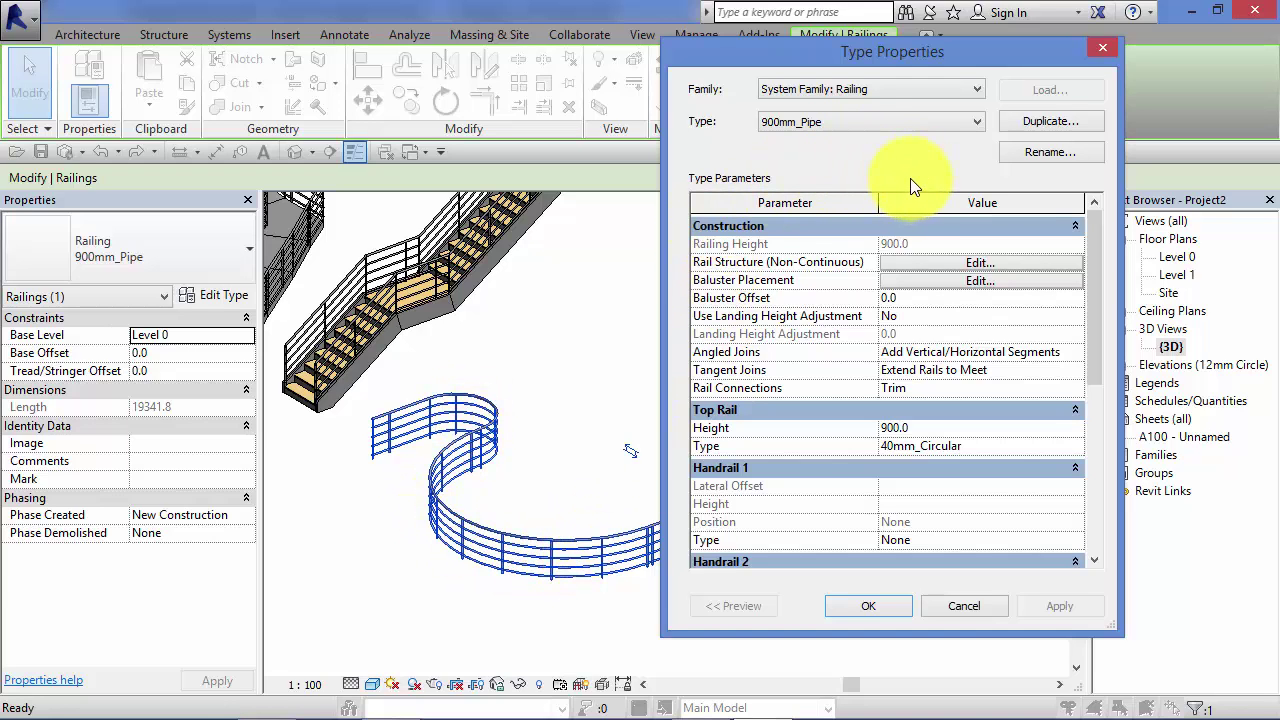
click(1089, 120)
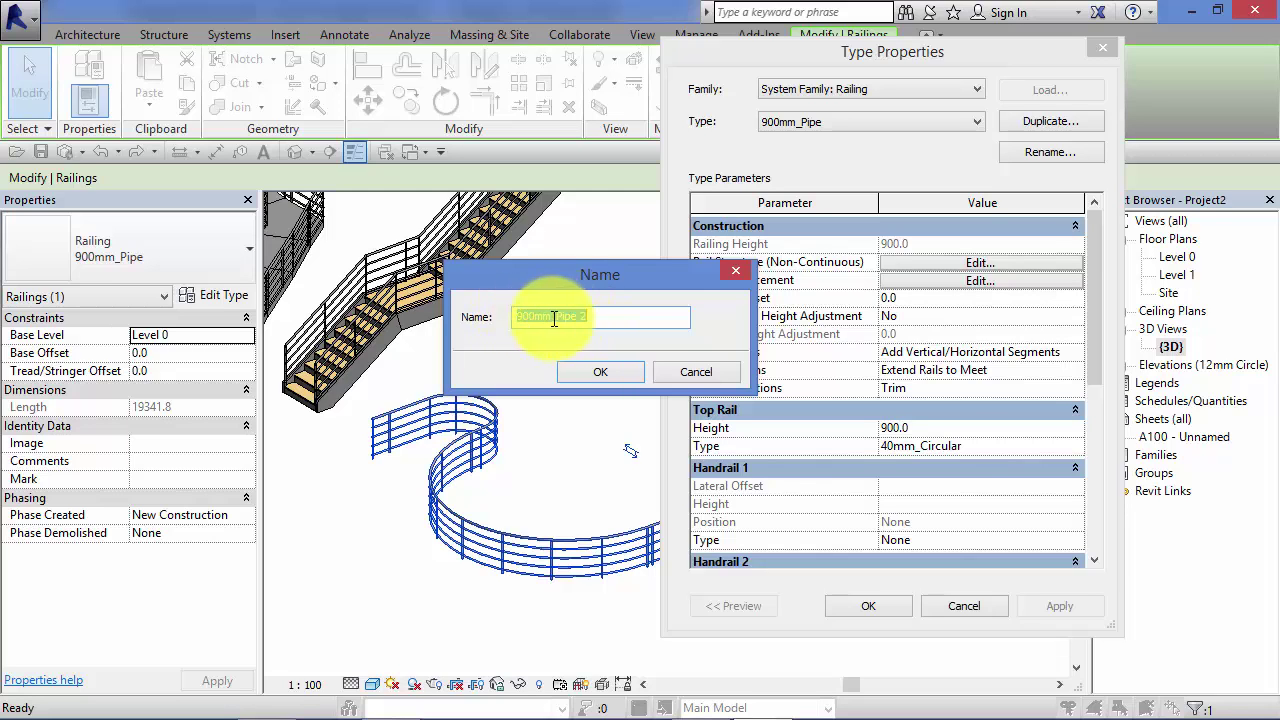
click(610, 372)
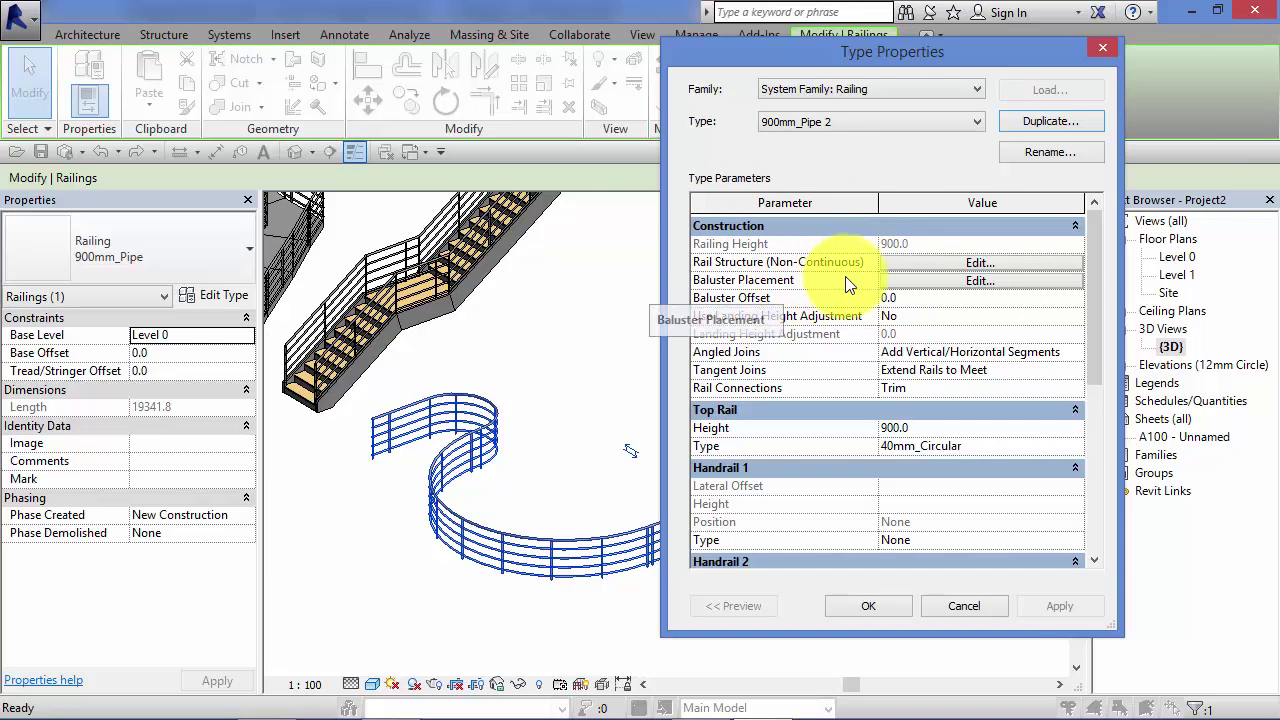
Review the rail structure and baluster placement of the 900mm_Pipe 2 type without changing them
click(900, 262)
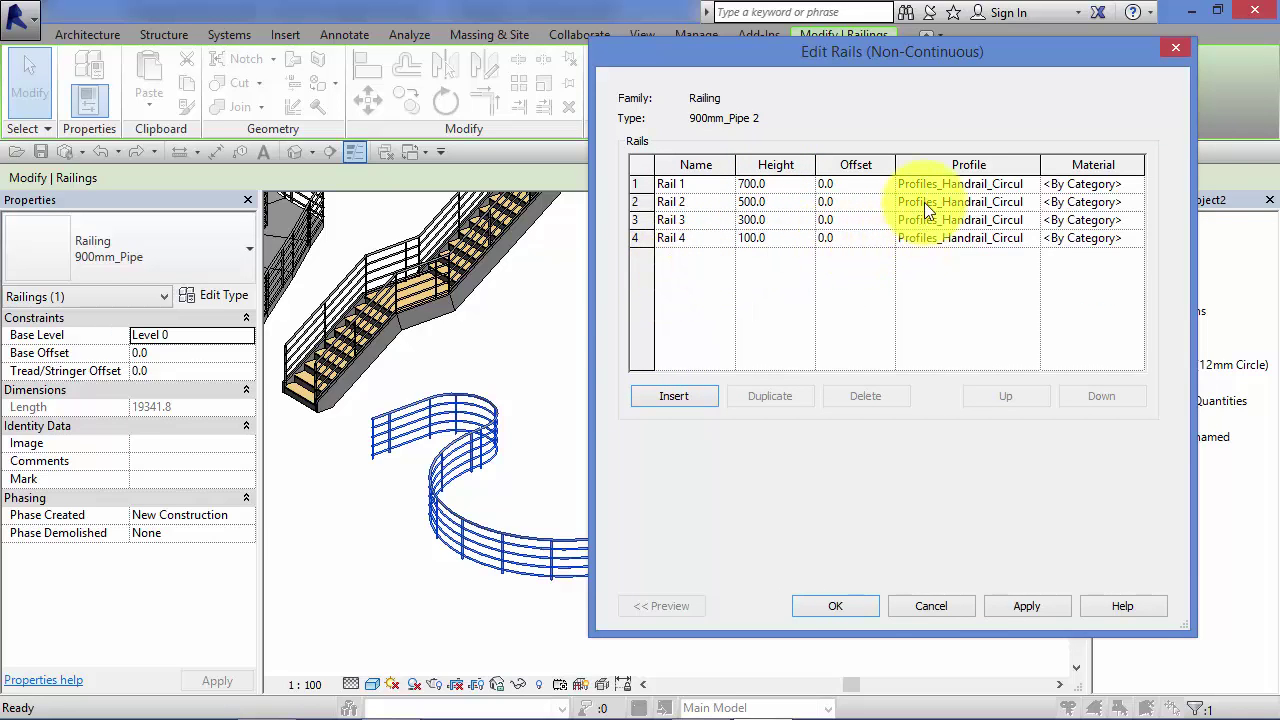
click(948, 612)
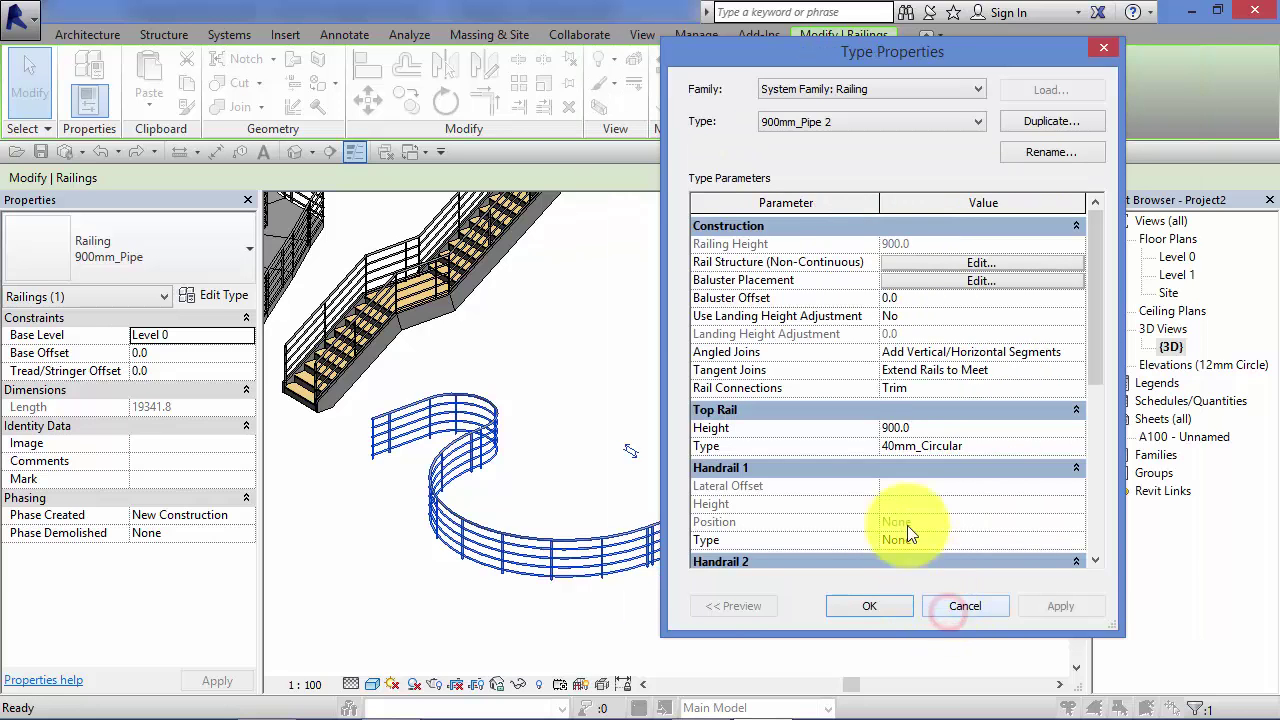
click(898, 281)
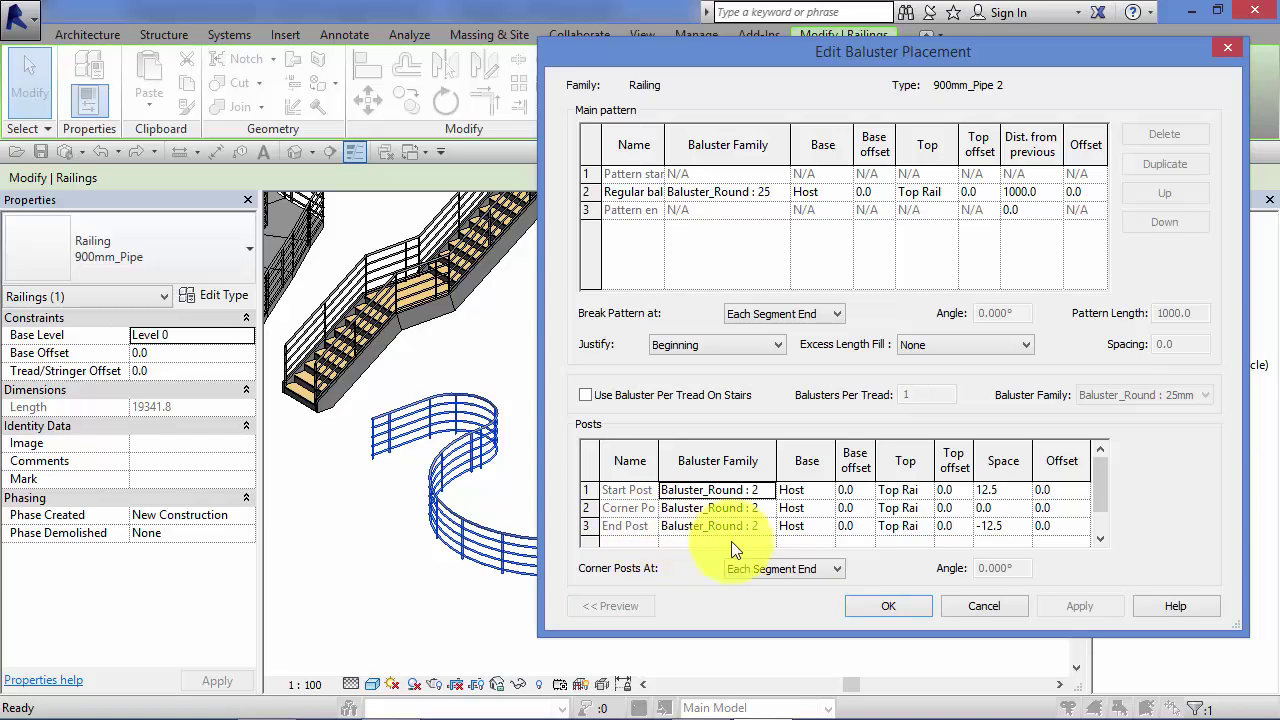
click(952, 607)
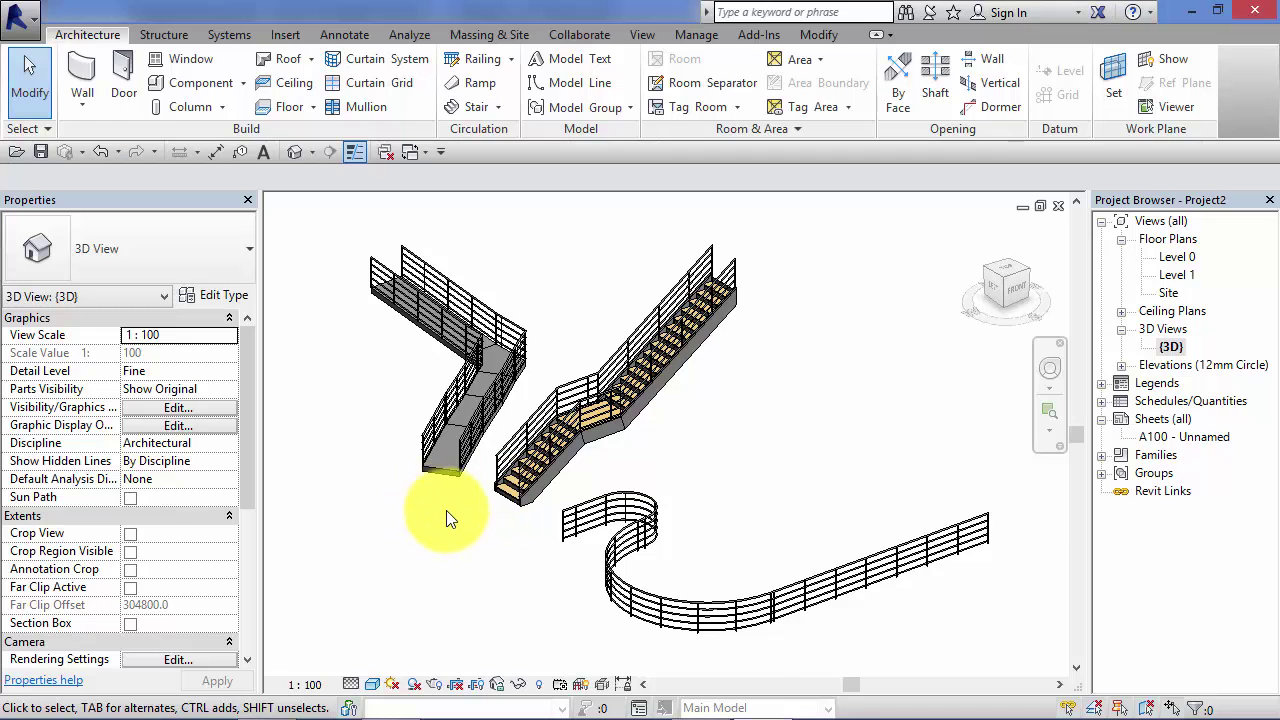
scroll(474, 522, up, 1)
middle_drag(474, 522, 454, 554)
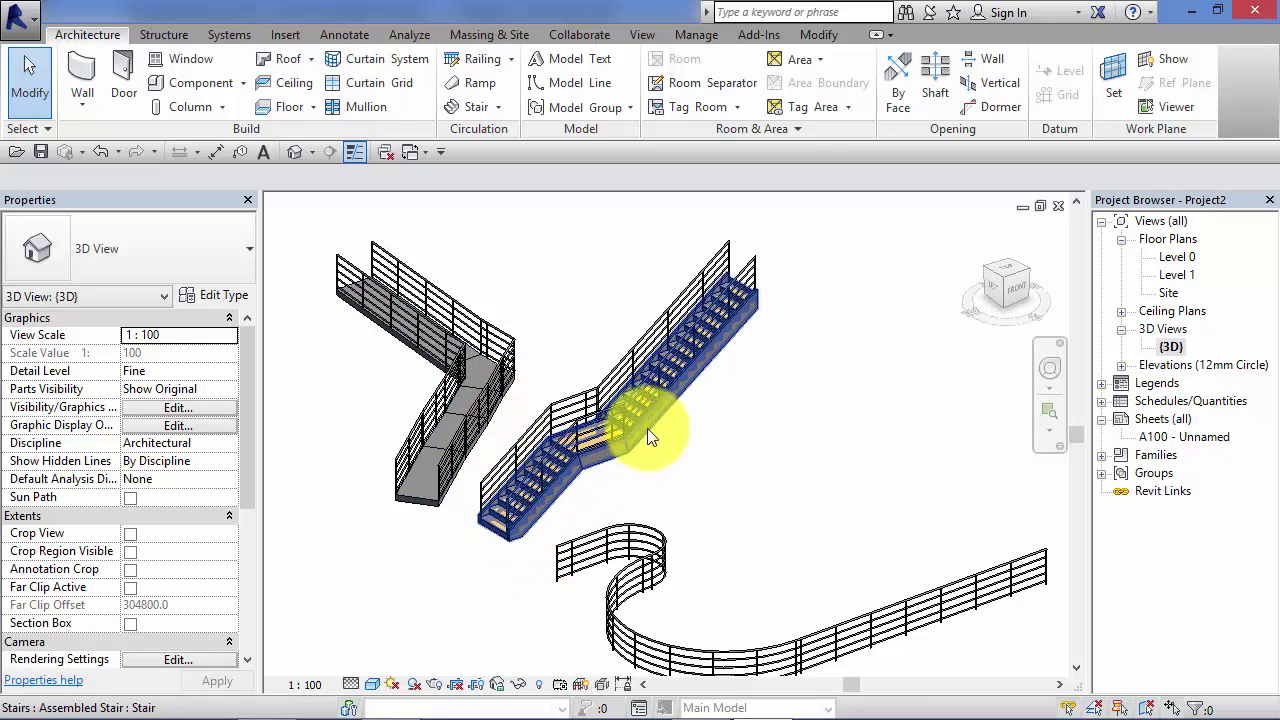
middle_drag(731, 537, 737, 463)
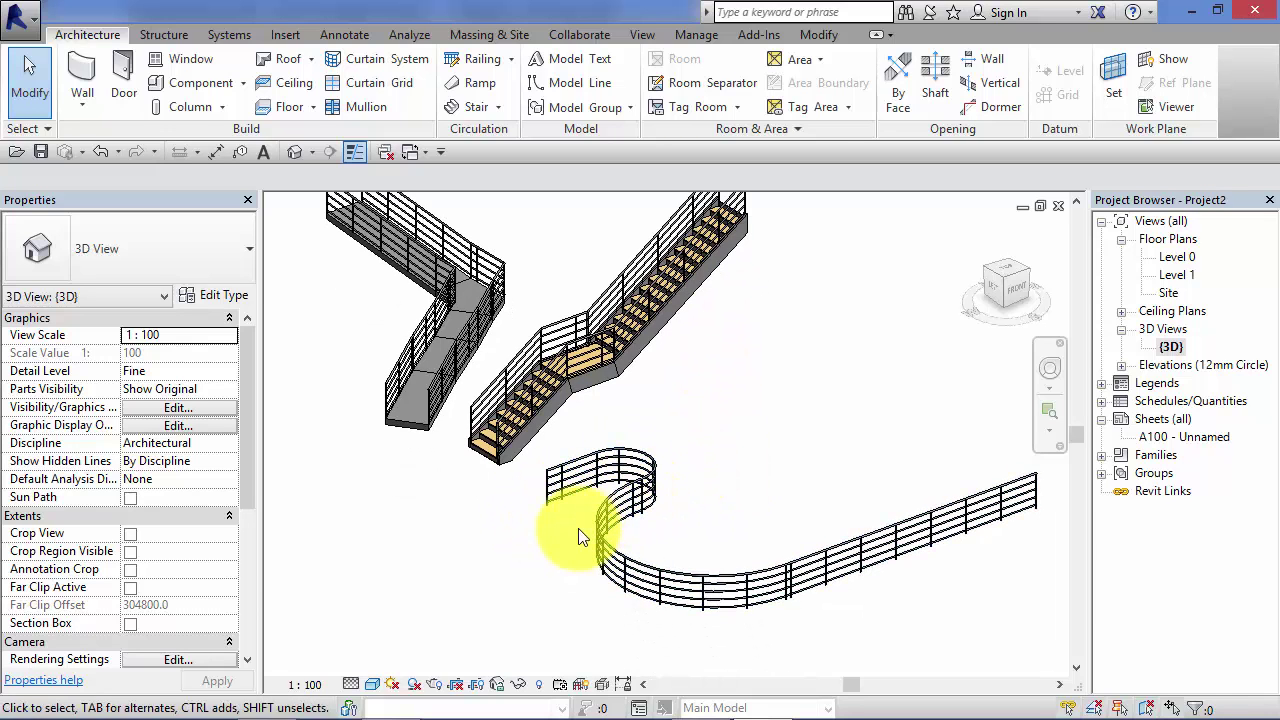
middle_drag(861, 623, 850, 632)
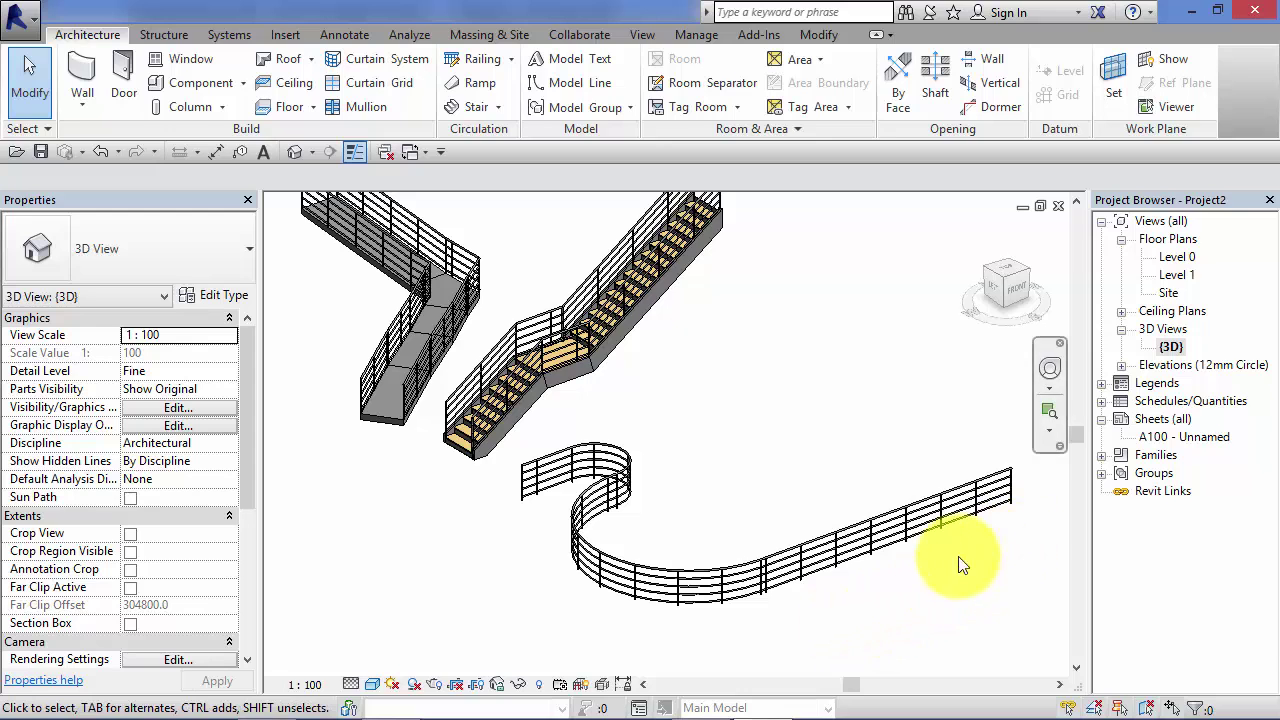
middle_drag(829, 643, 712, 496)
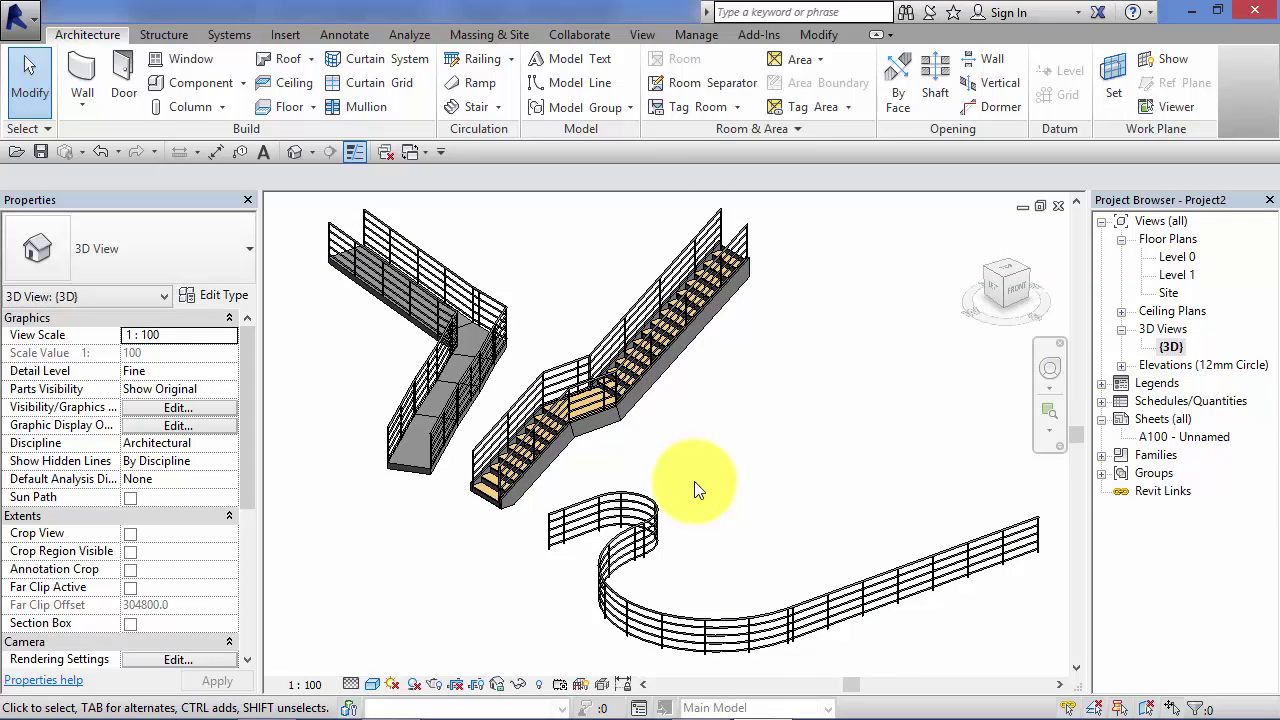
scroll(521, 318, up, 2)
scroll(521, 318, up, 1)
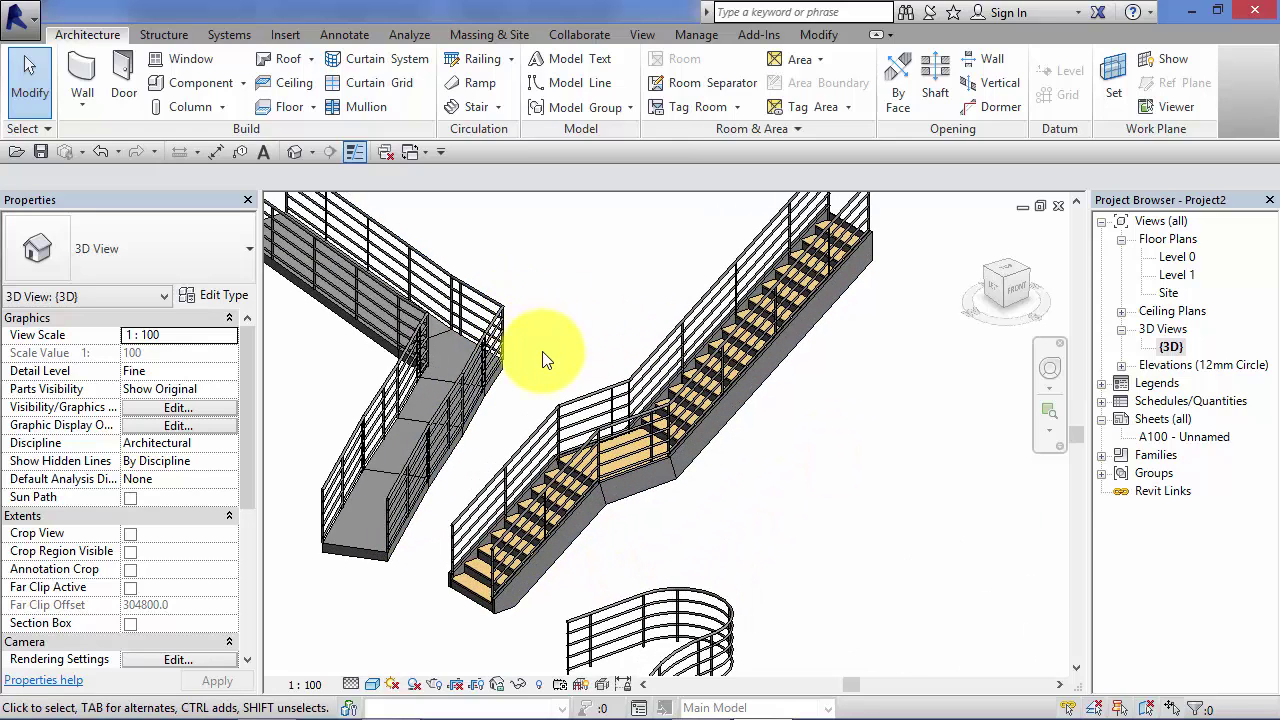
Delete both 900mm_Pipe railings from the straight stair with the intermediate landing
middle_drag(544, 351, 571, 397)
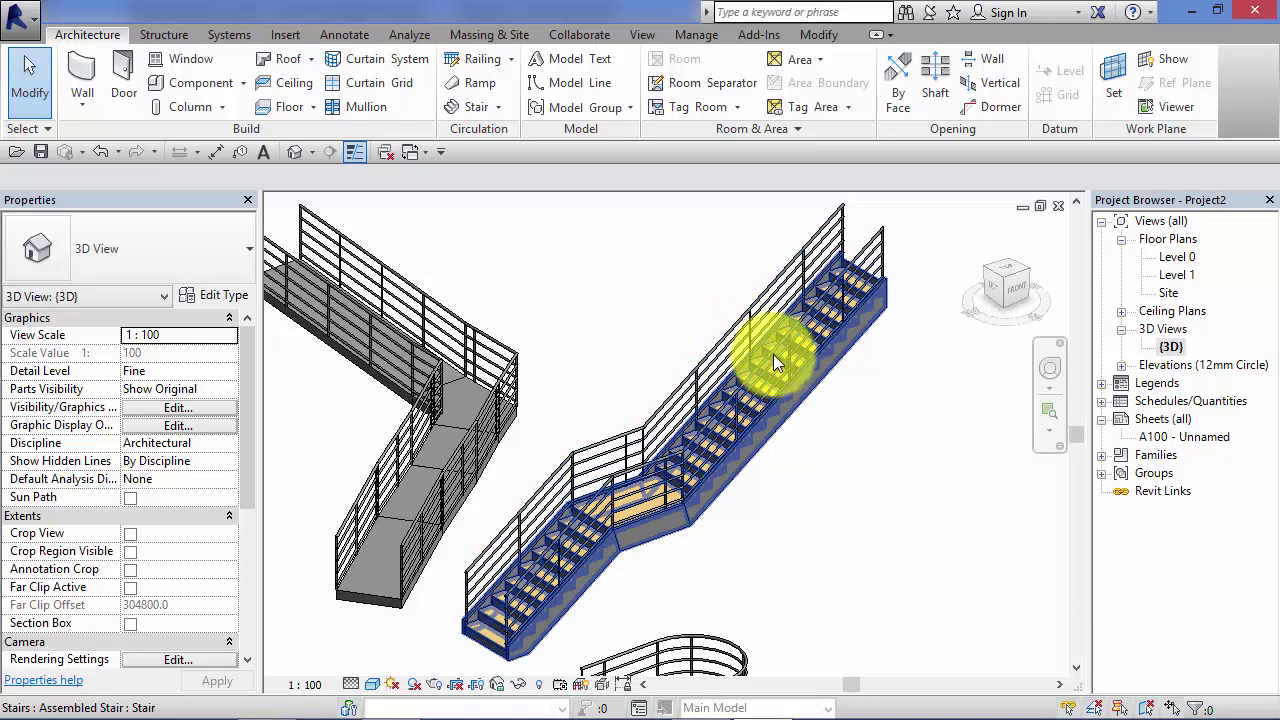
click(825, 231)
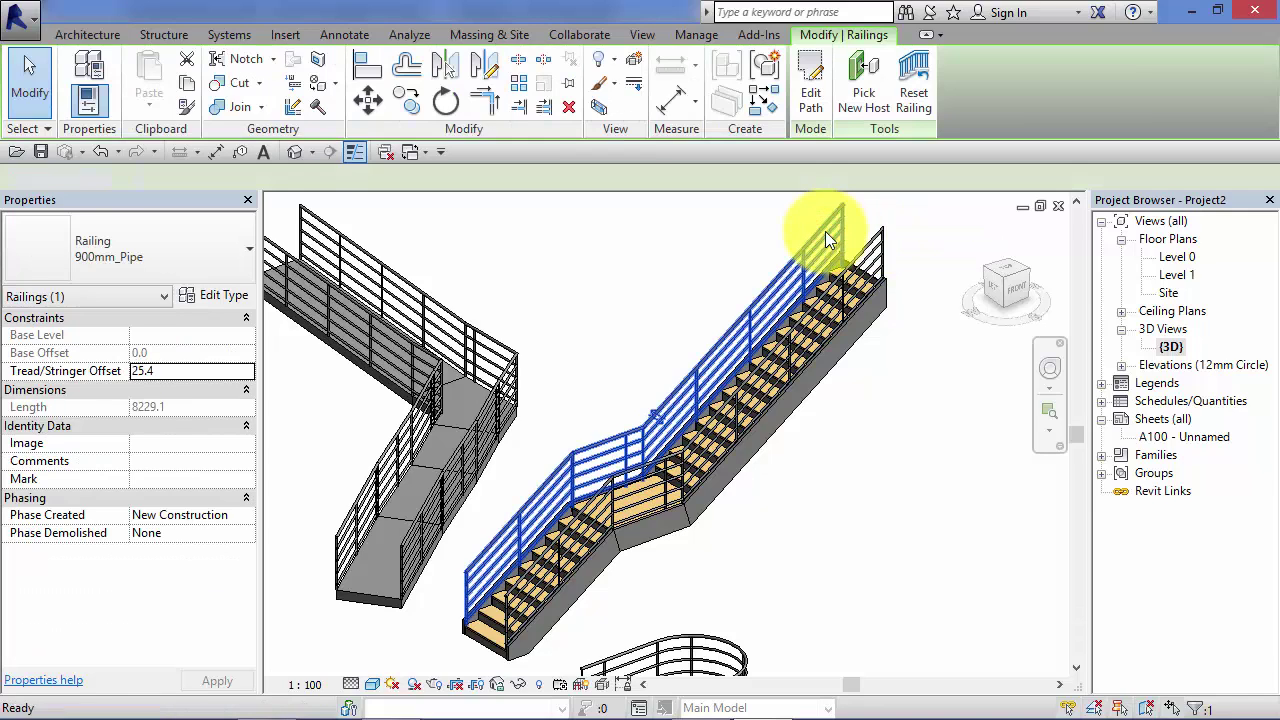
key(Escape)
click(881, 242)
key(Delete)
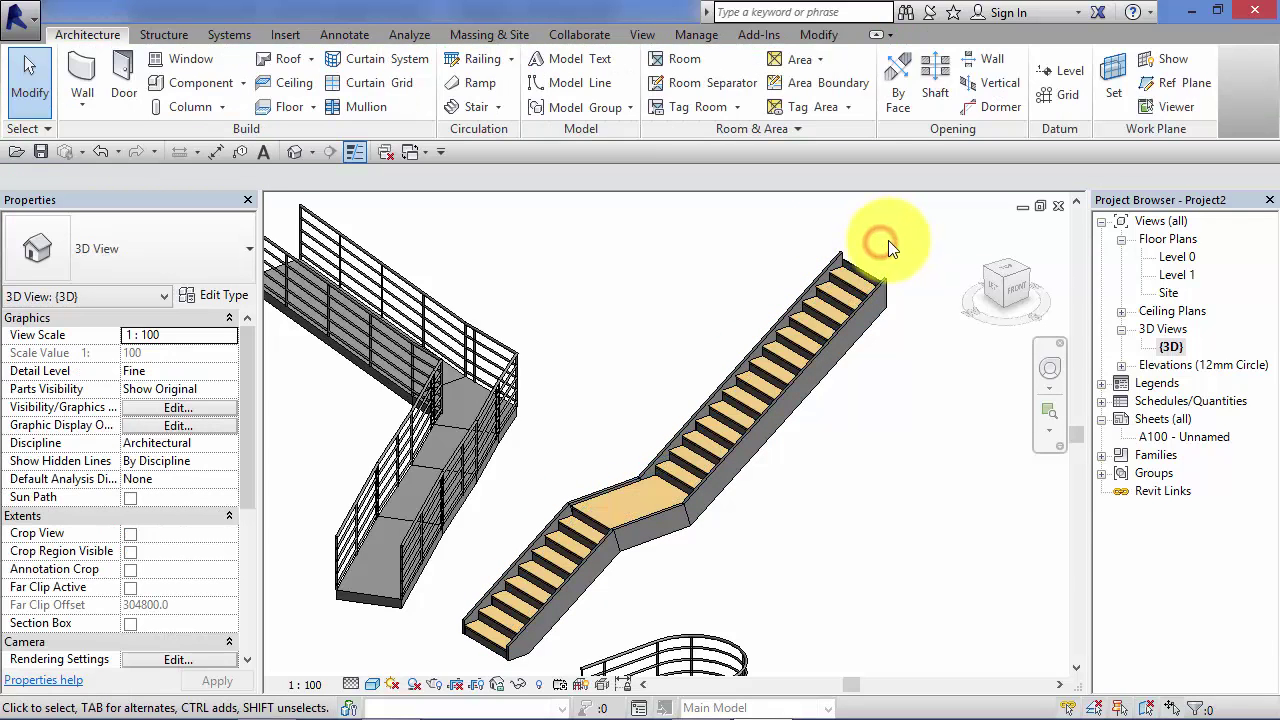
Place Glass_Panel-Bottom_Fill railings on the treads of the bare stair, using the stair as host
scroll(871, 383, down, 1)
middle_drag(851, 357, 812, 375)
scroll(790, 320, up, 1)
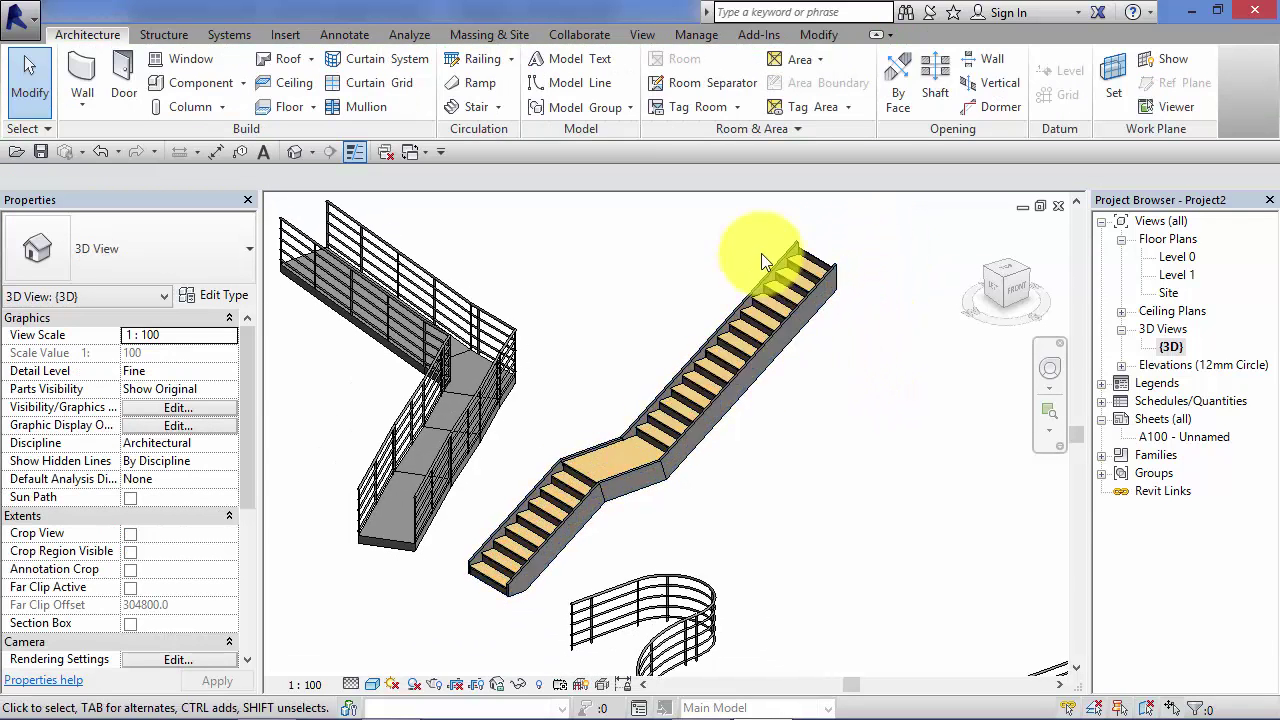
middle_drag(666, 257, 658, 322)
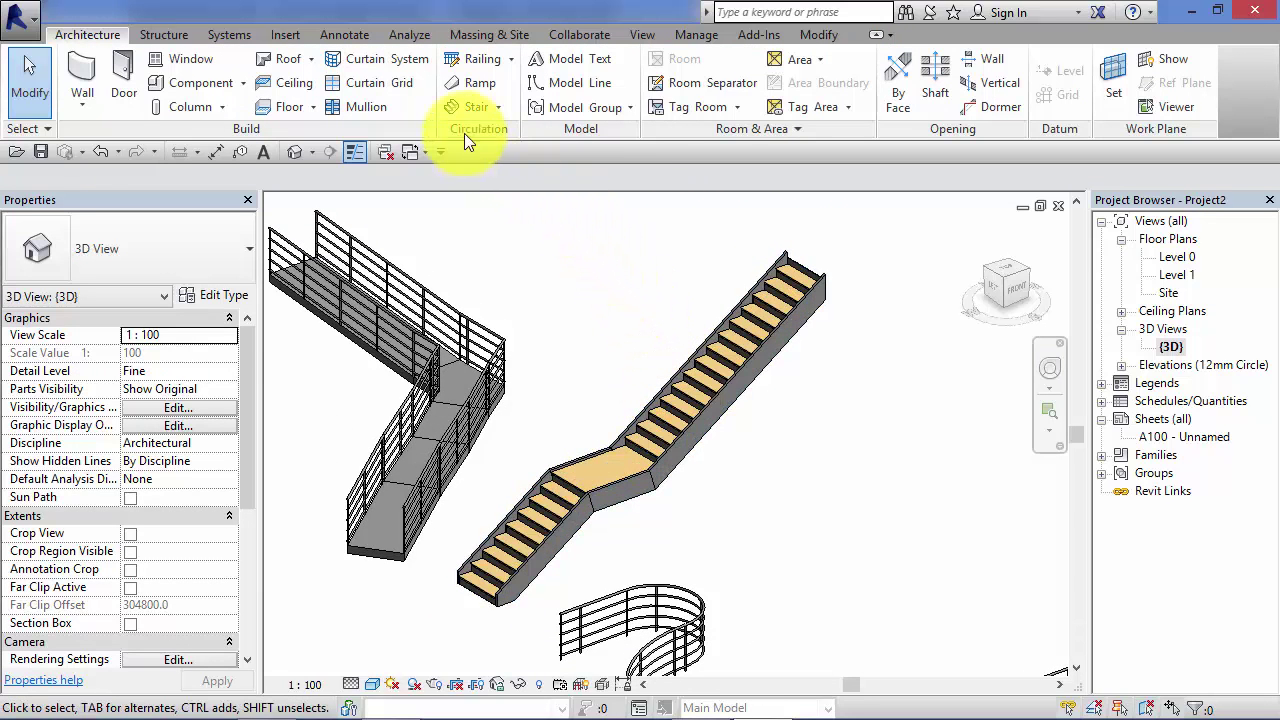
click(513, 58)
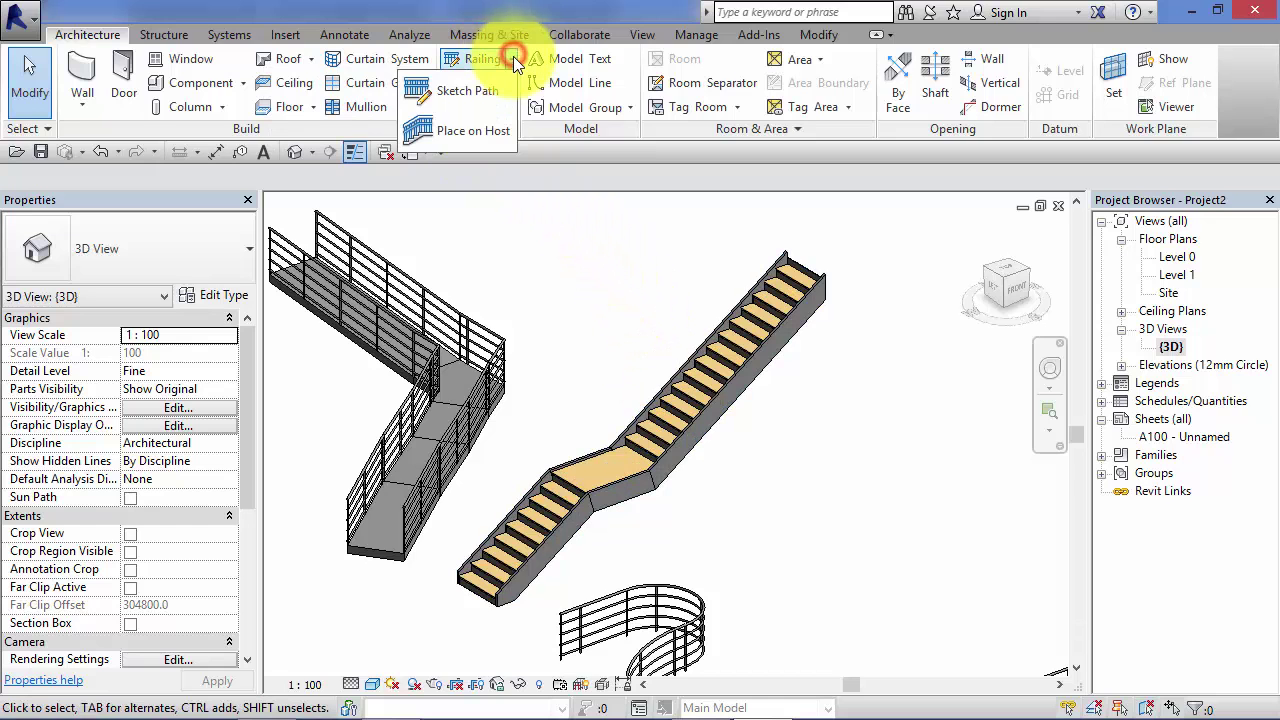
click(480, 132)
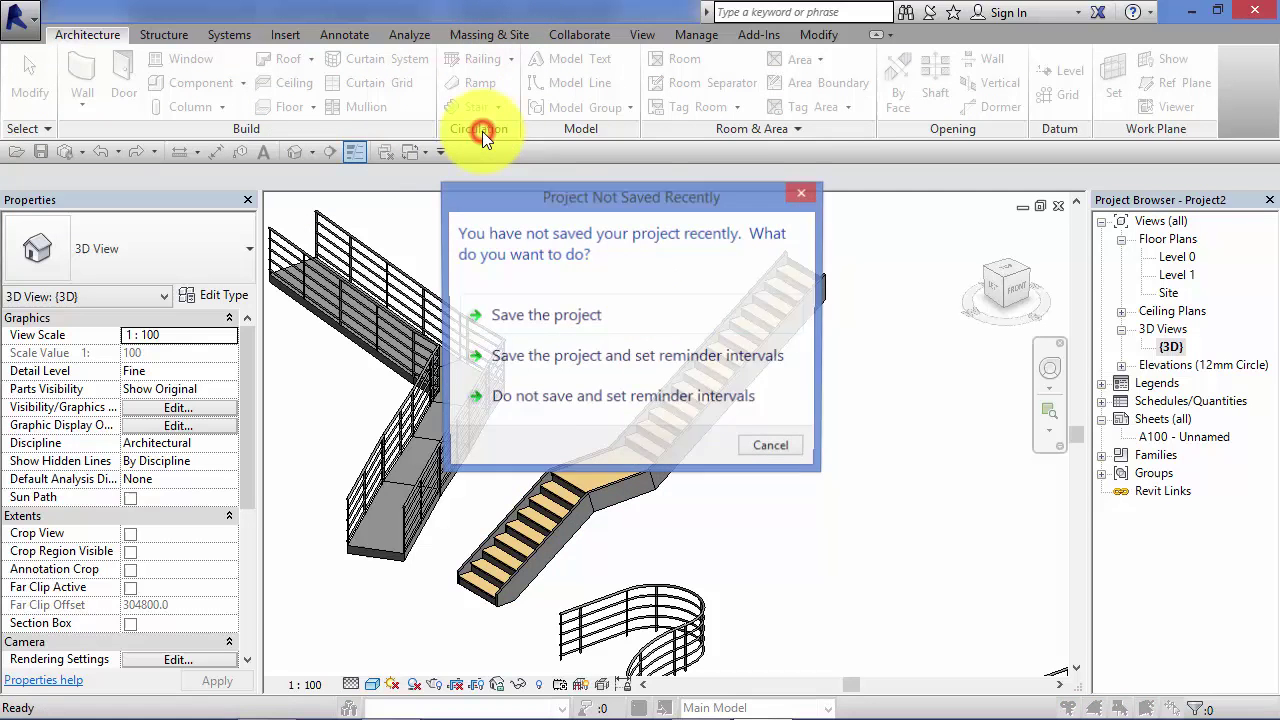
click(778, 442)
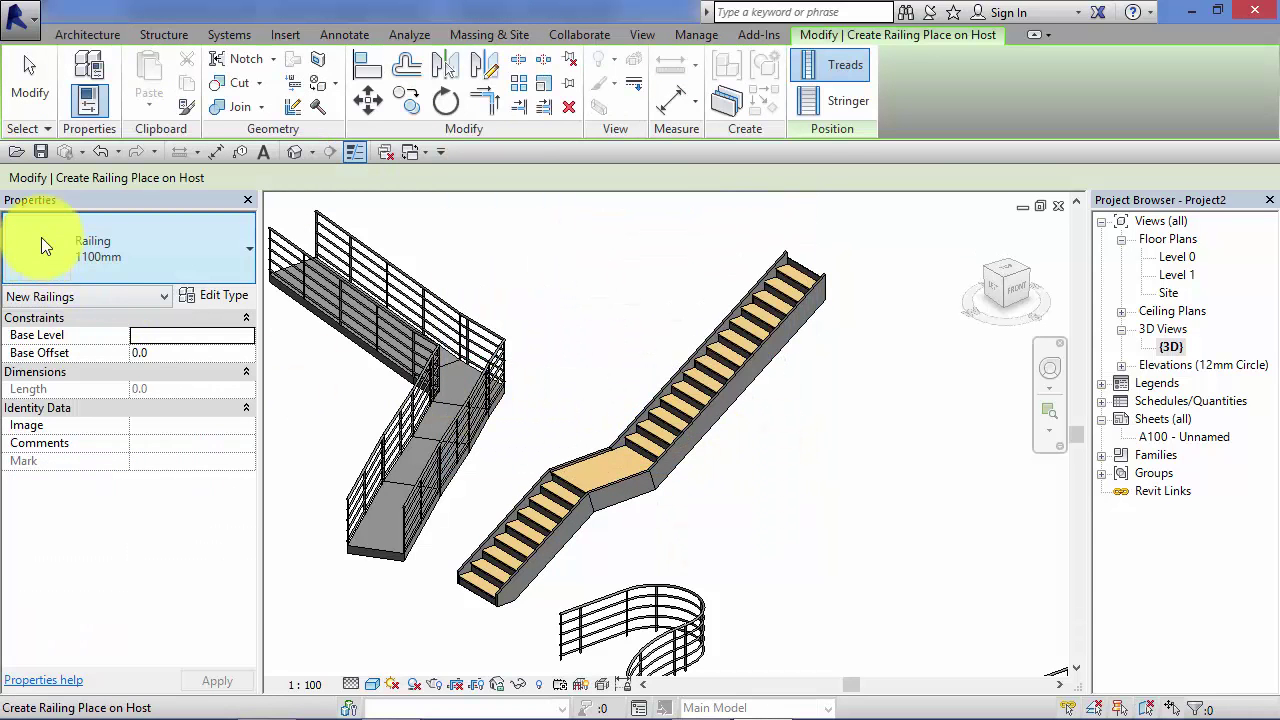
click(233, 259)
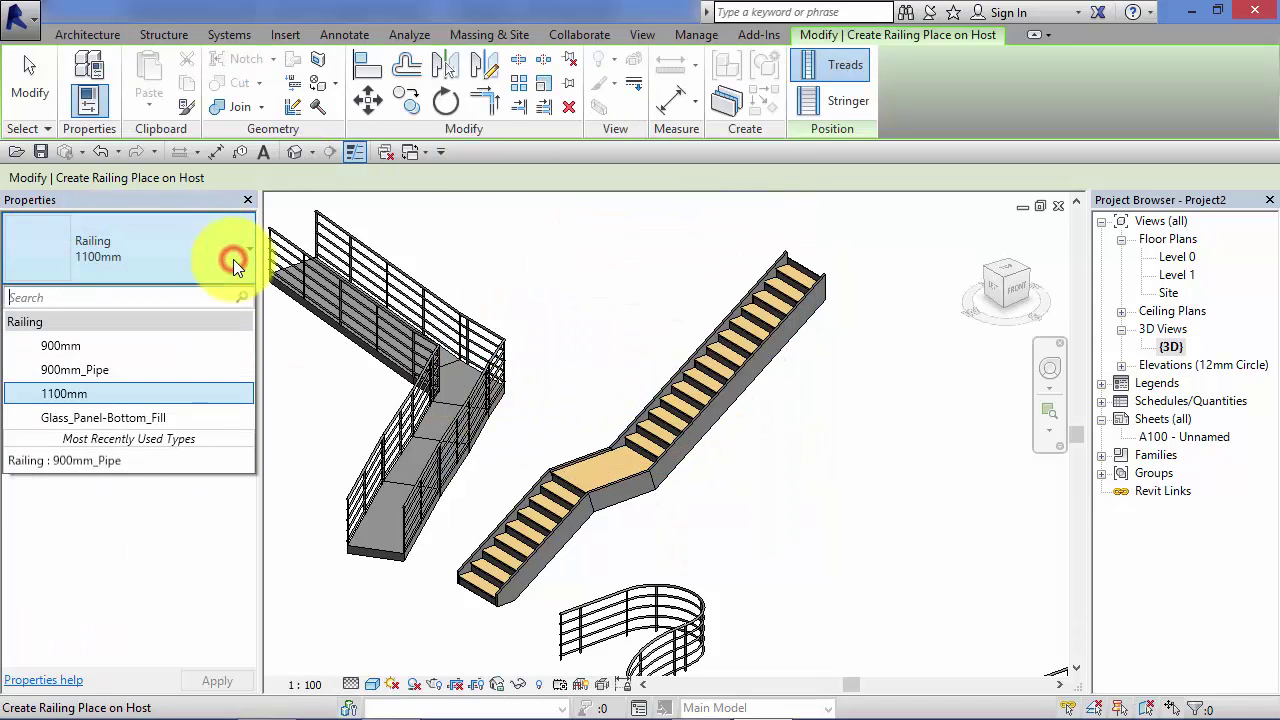
click(101, 418)
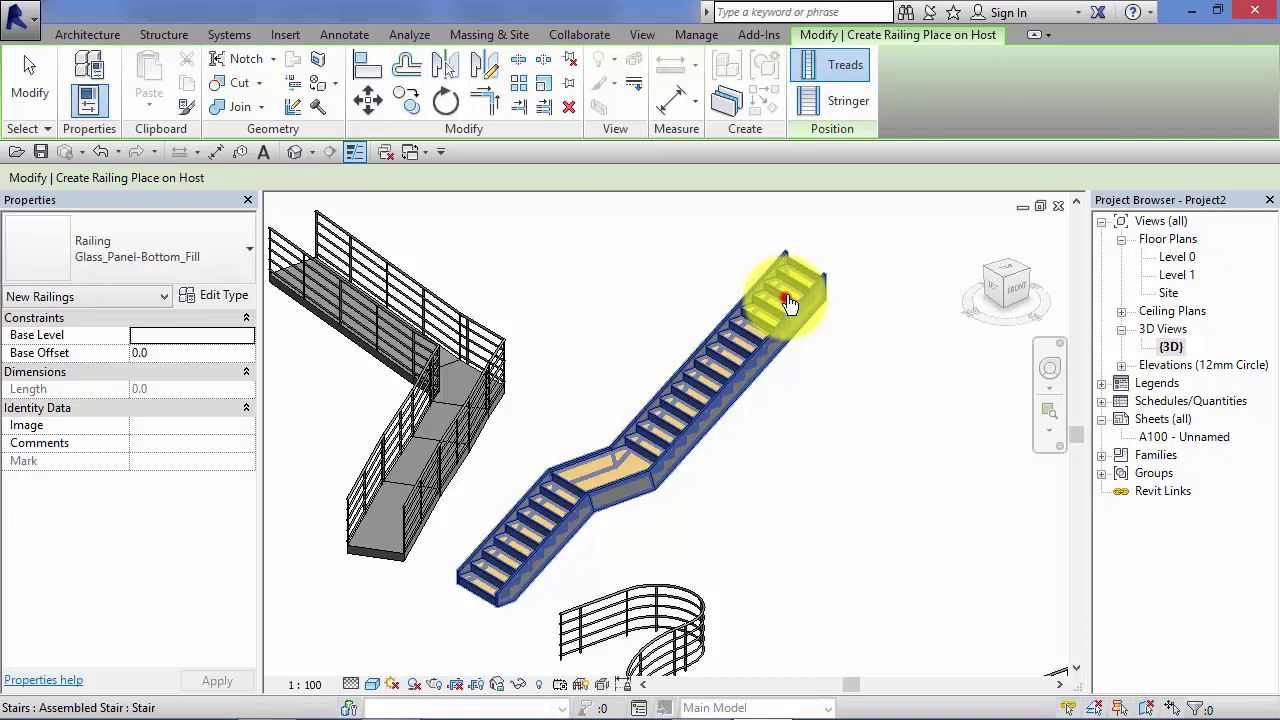
click(789, 303)
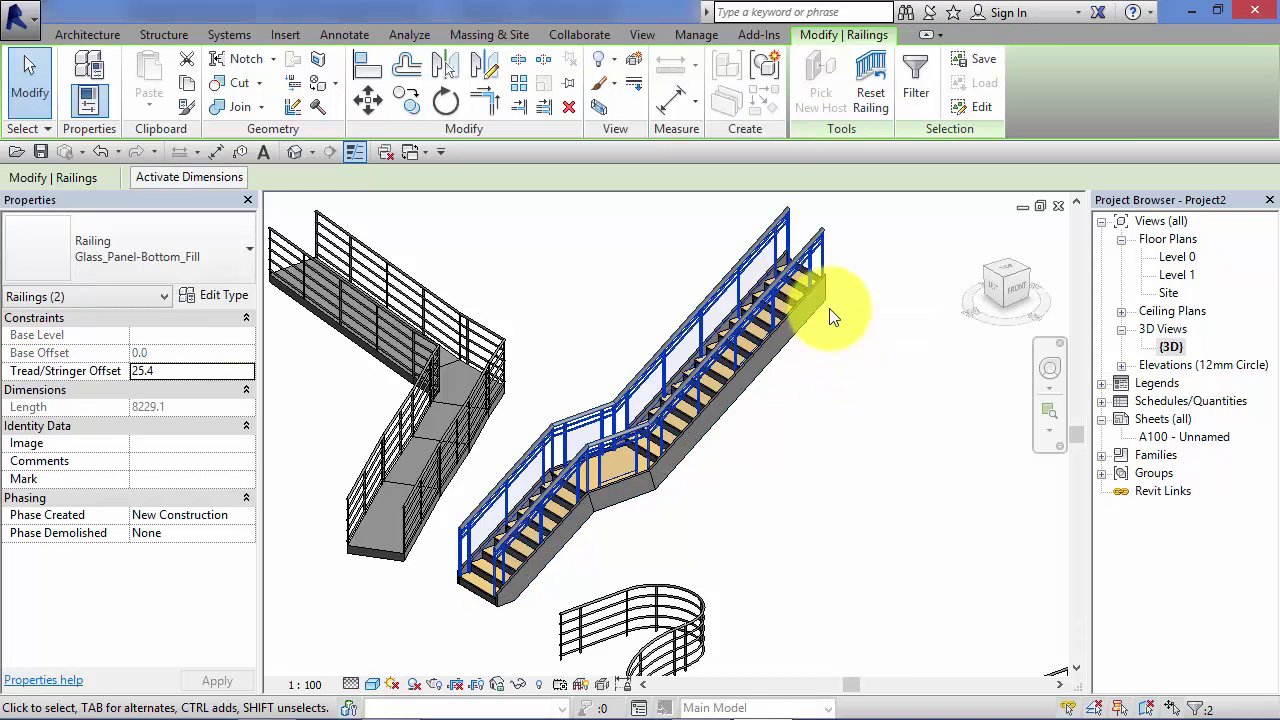
scroll(892, 370, up, 4)
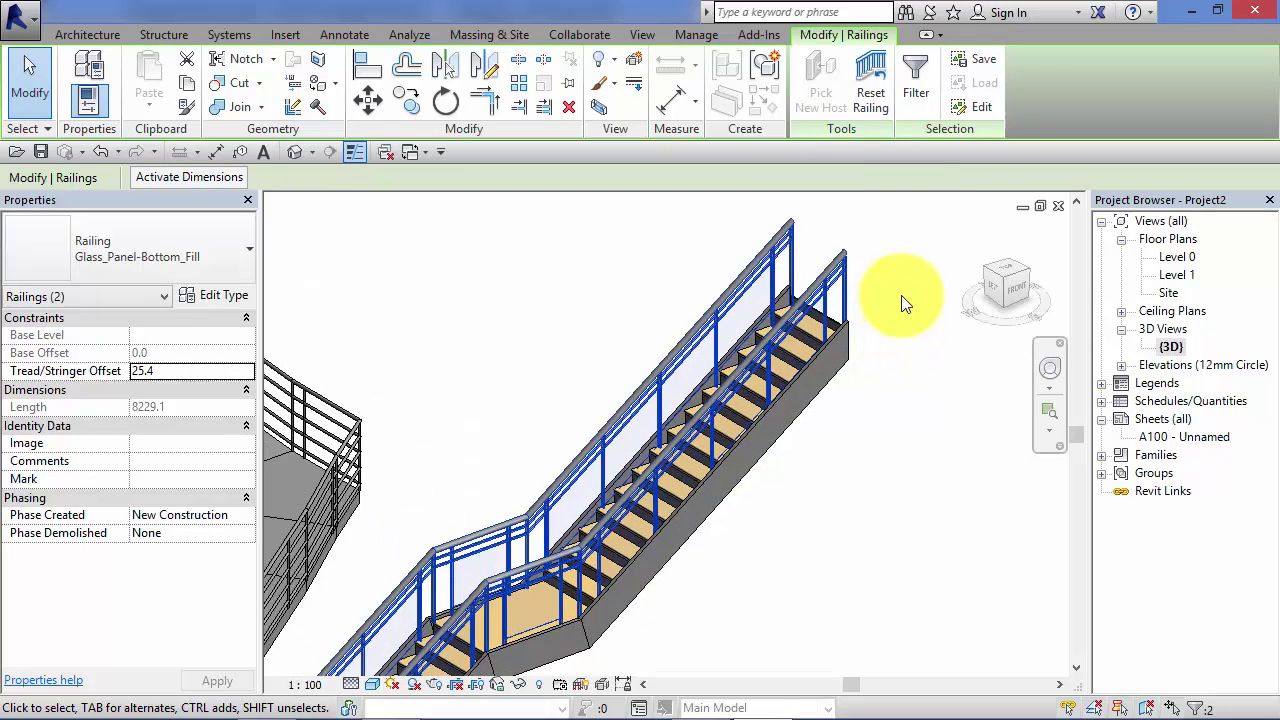
click(885, 390)
scroll(890, 430, down, 4)
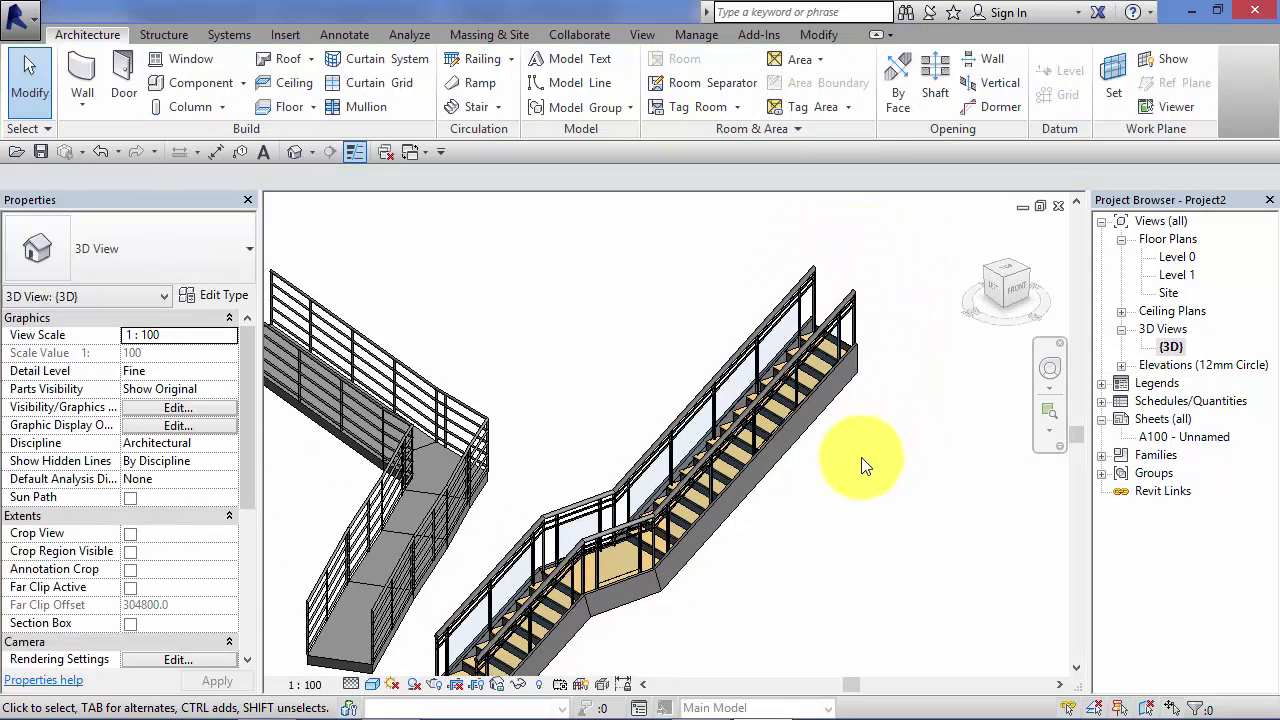
Delete the far-side glass railing of the stair and try to restore it with Place on Host
middle_drag(857, 466, 771, 414)
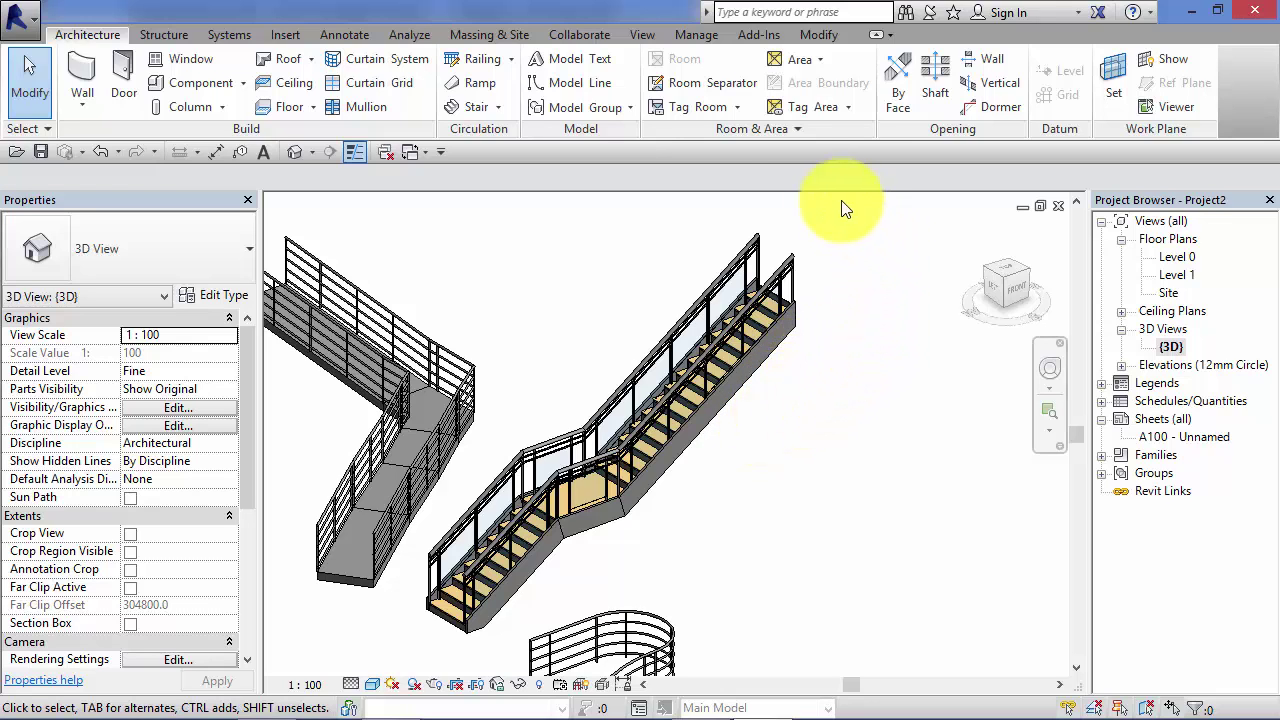
click(757, 238)
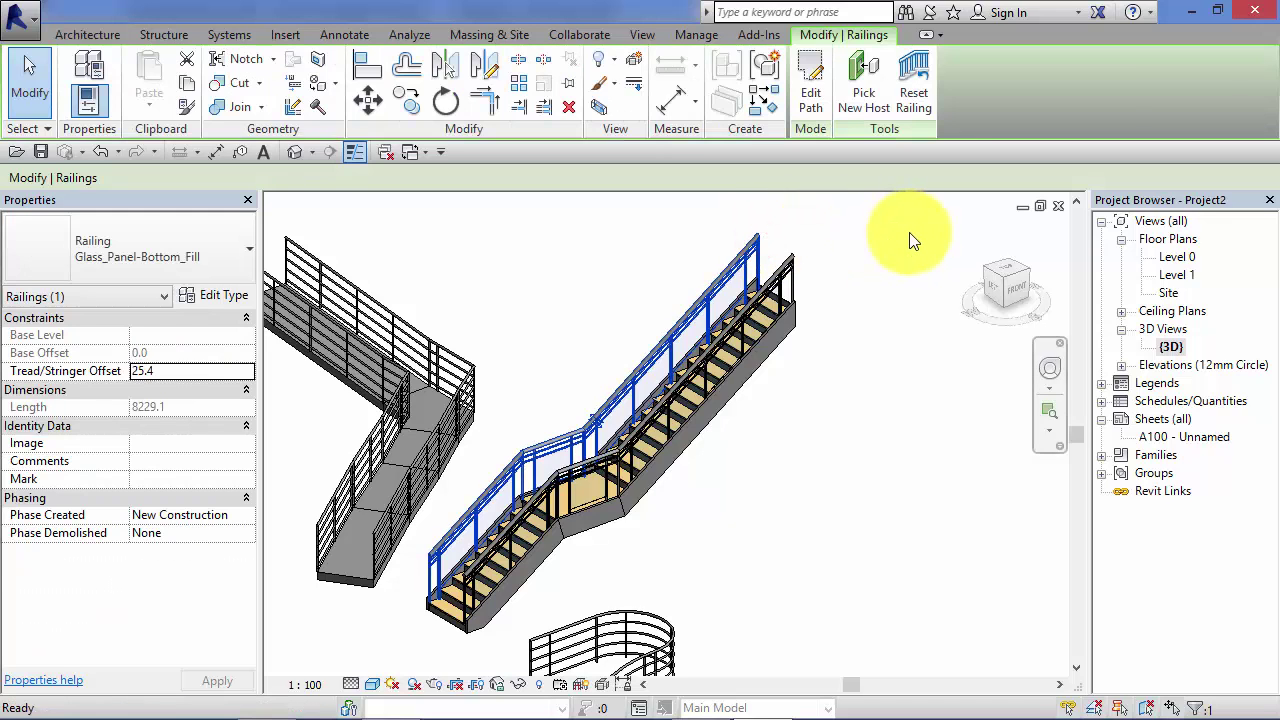
key(Delete)
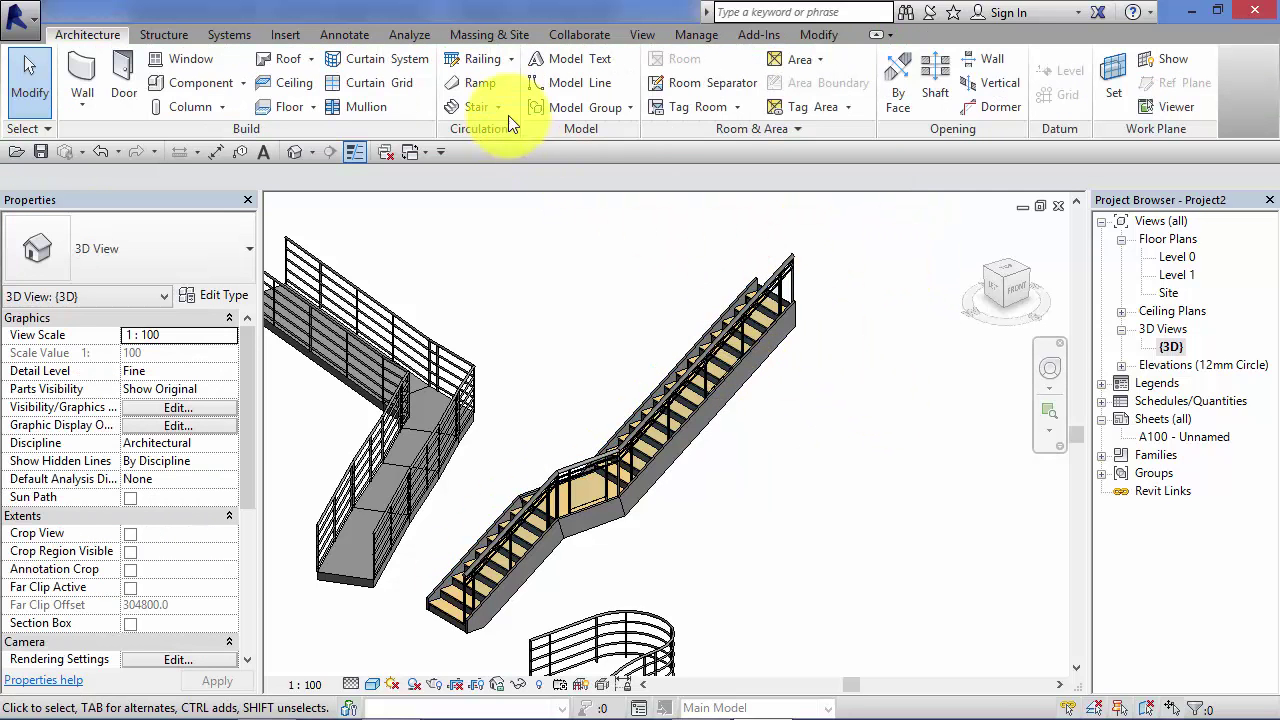
click(509, 57)
click(472, 130)
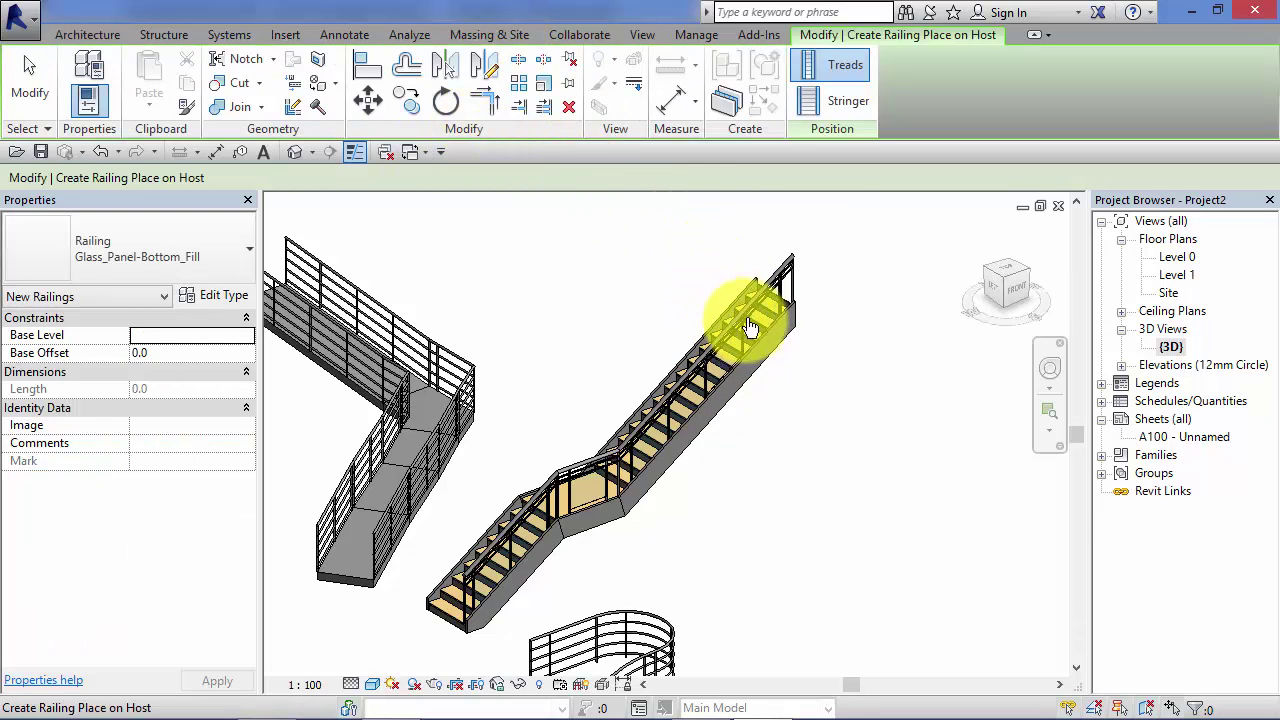
click(36, 92)
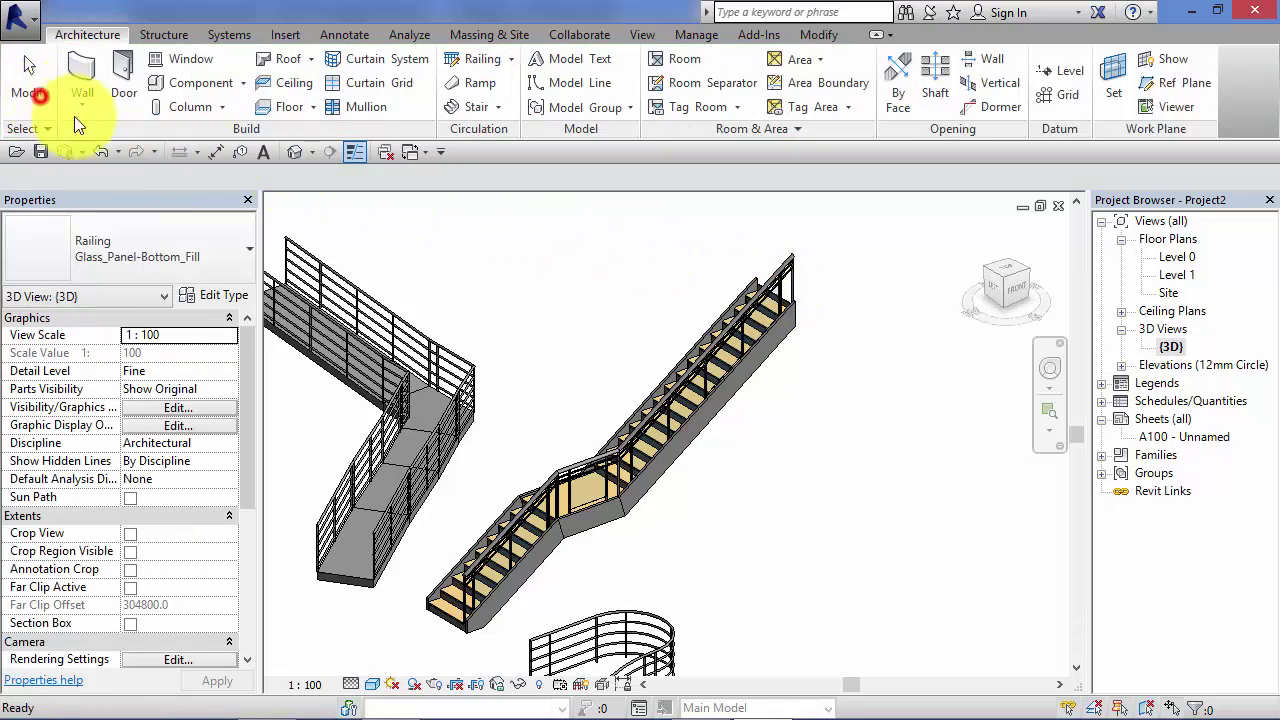
Delete the stair's remaining glass railing and place Glass_Panel-Bottom_Fill railings on the host stair again
click(794, 266)
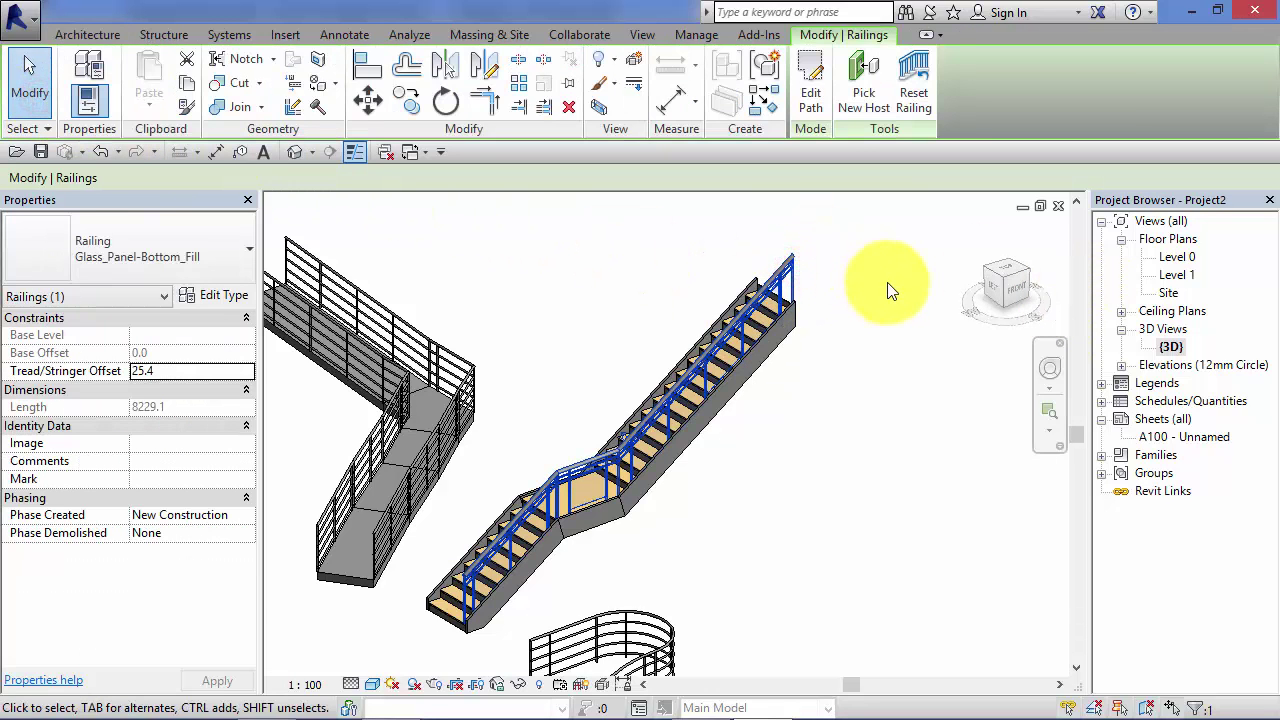
key(Delete)
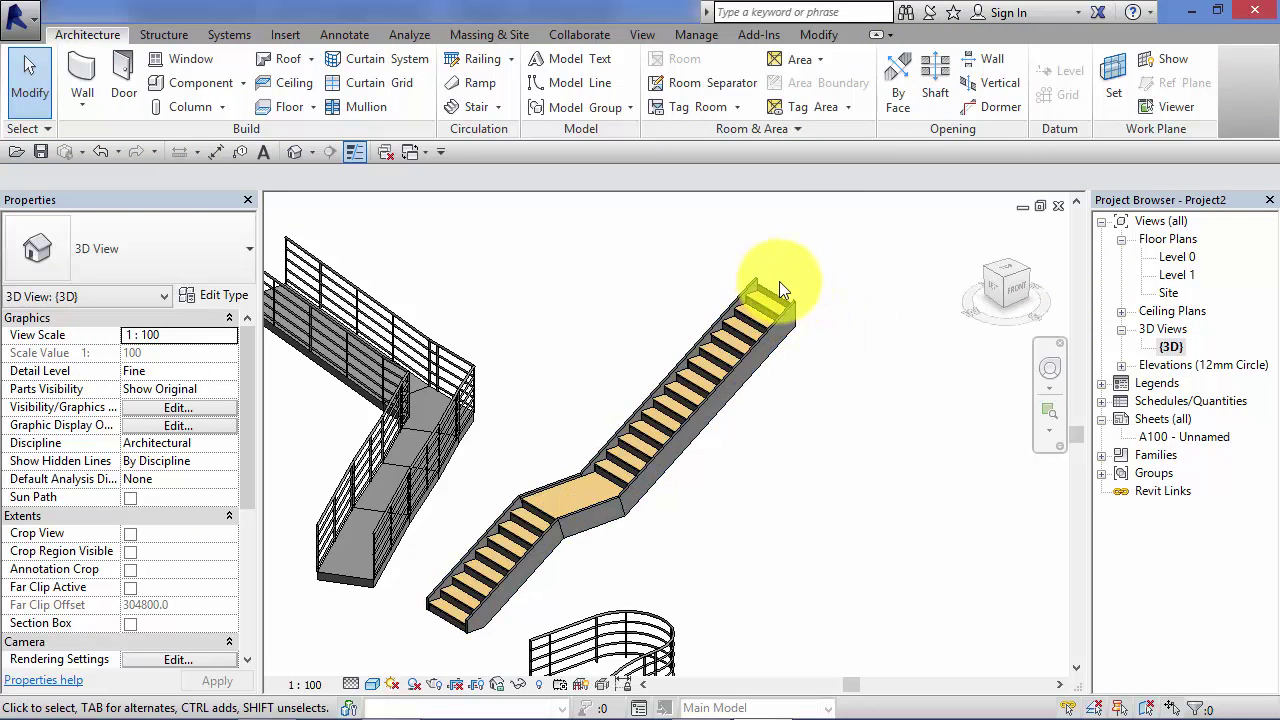
click(511, 59)
click(478, 133)
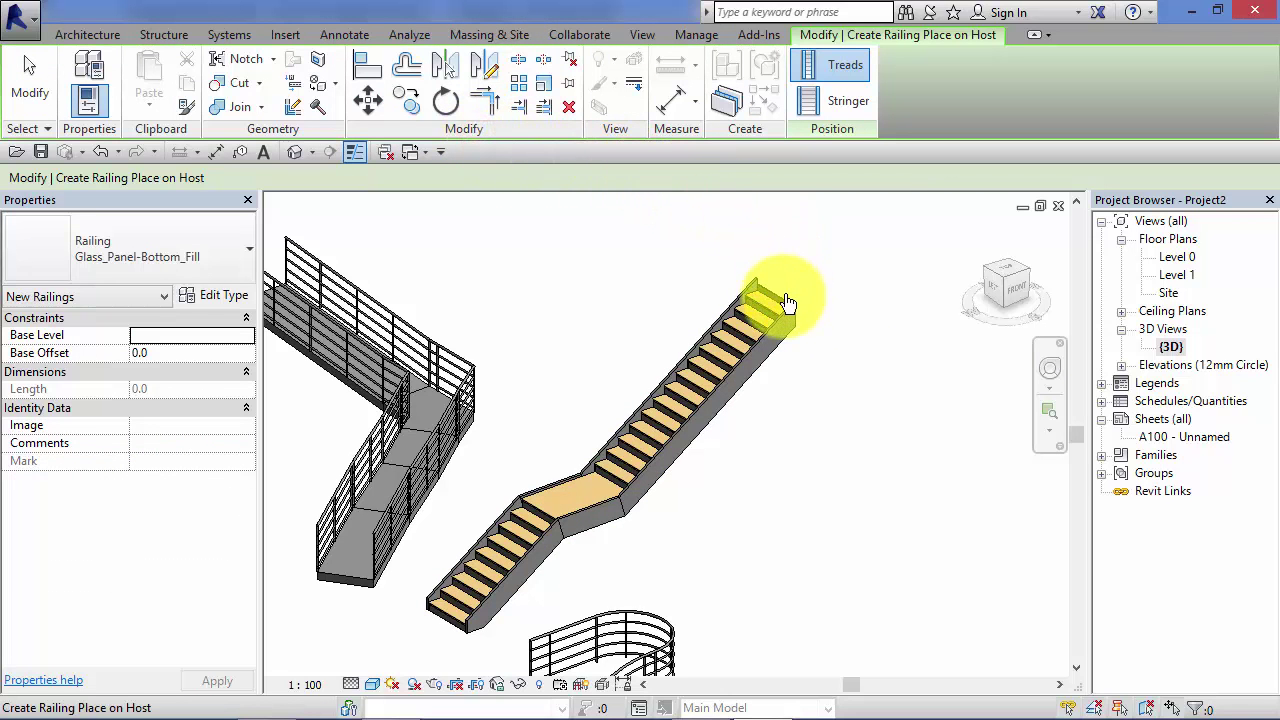
click(765, 332)
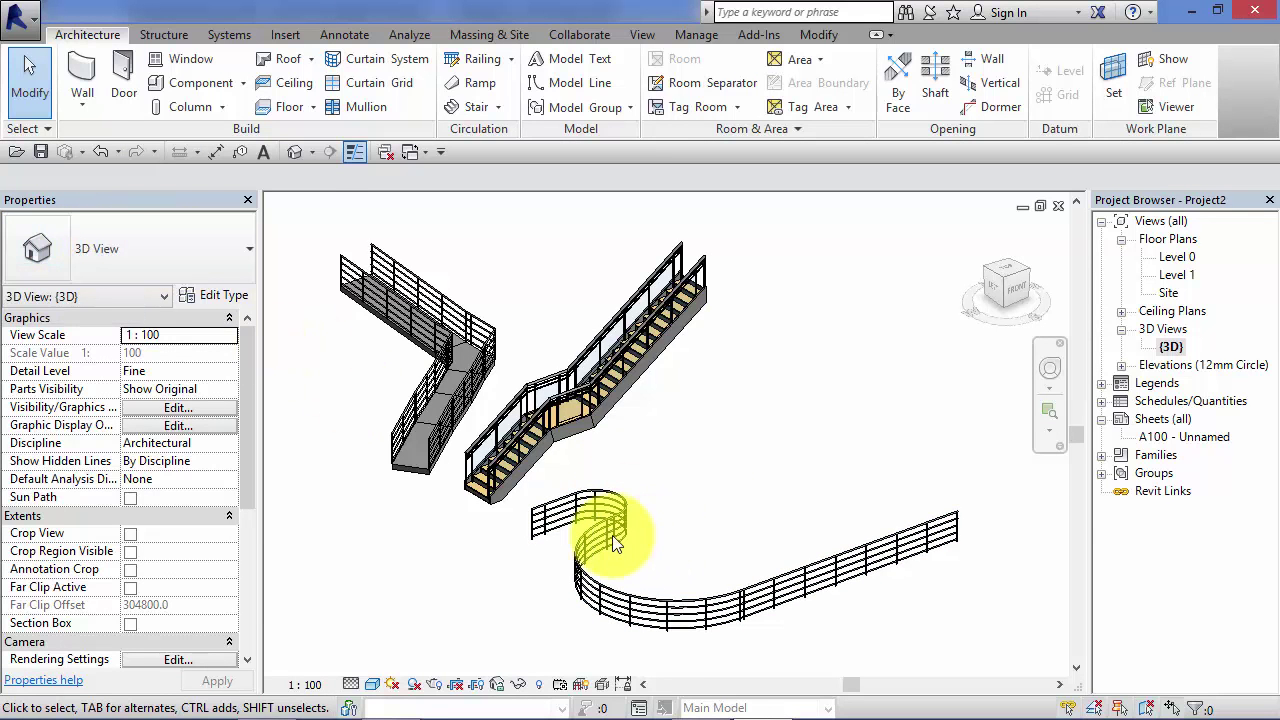
Review the available railing types and the type properties of the curved 900mm_Pipe railing without changing them
click(612, 530)
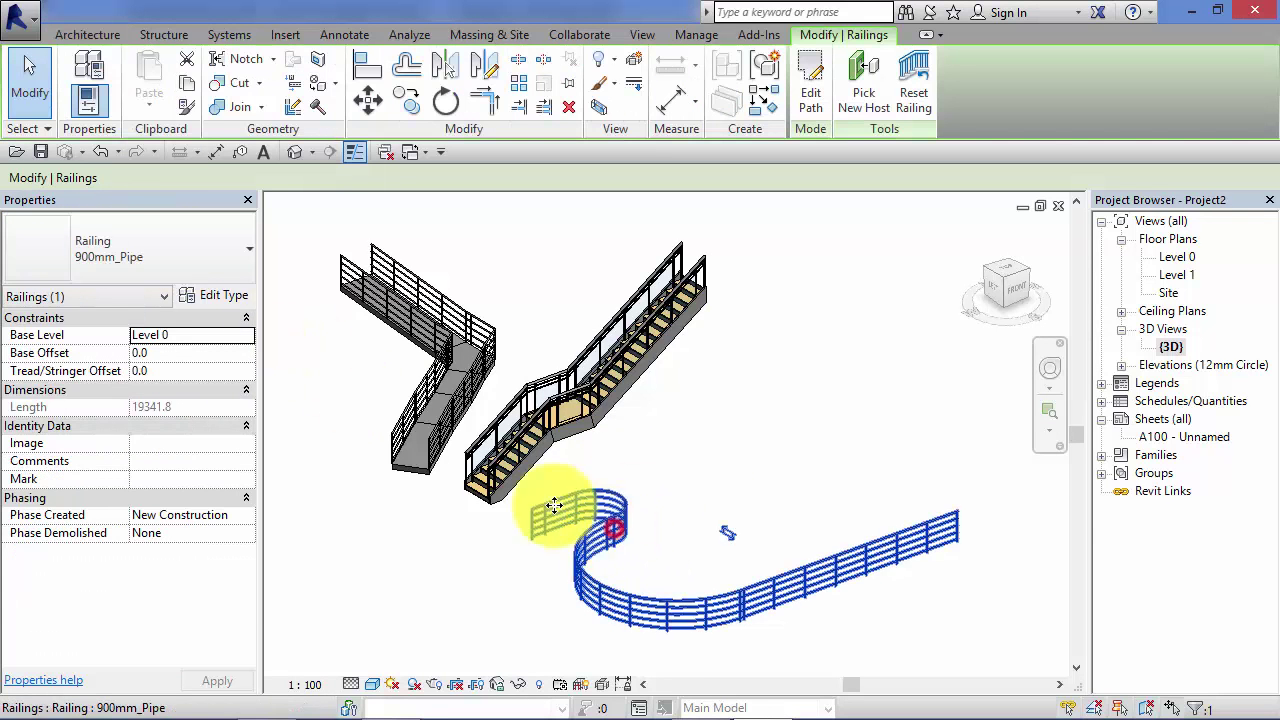
click(239, 247)
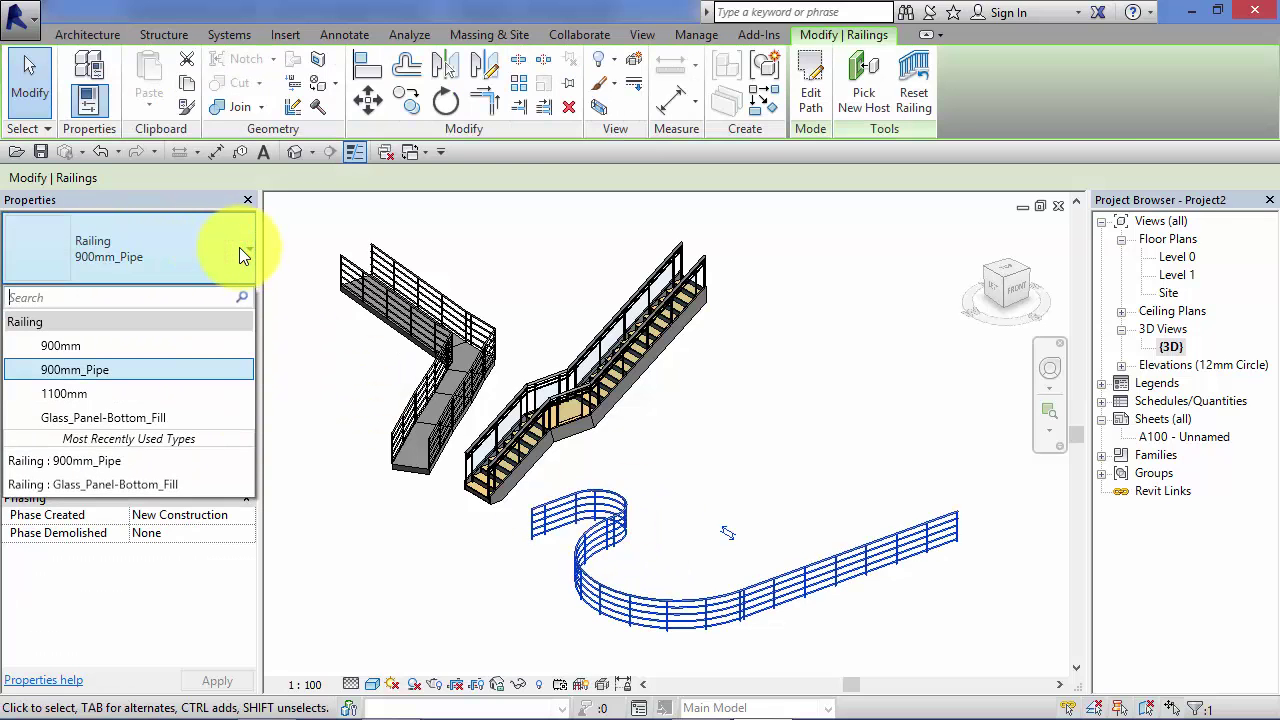
click(239, 247)
click(221, 297)
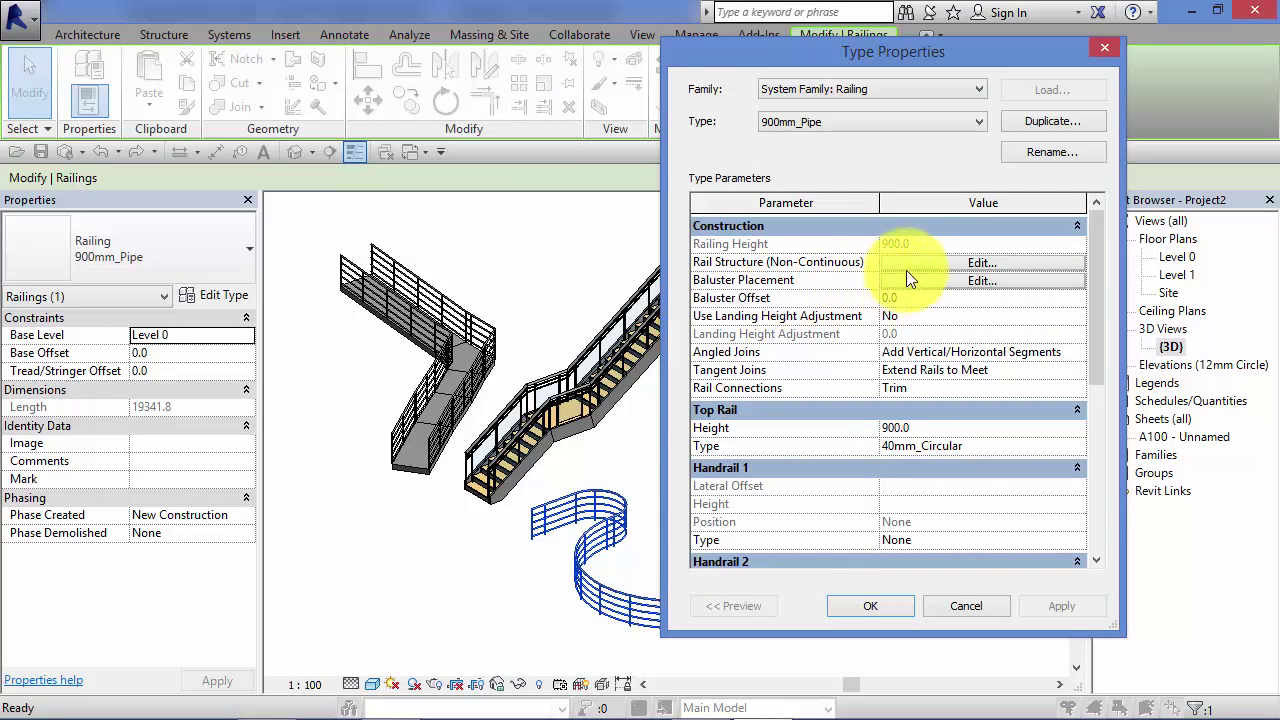
click(962, 607)
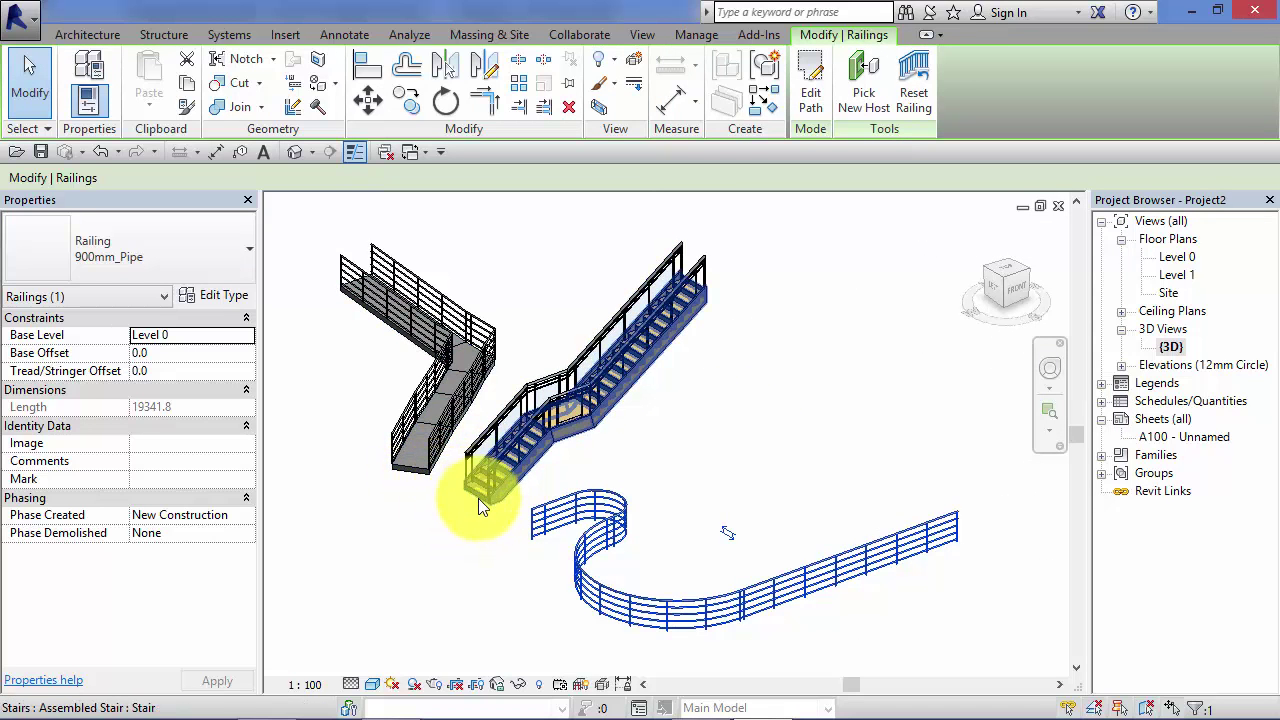
click(792, 432)
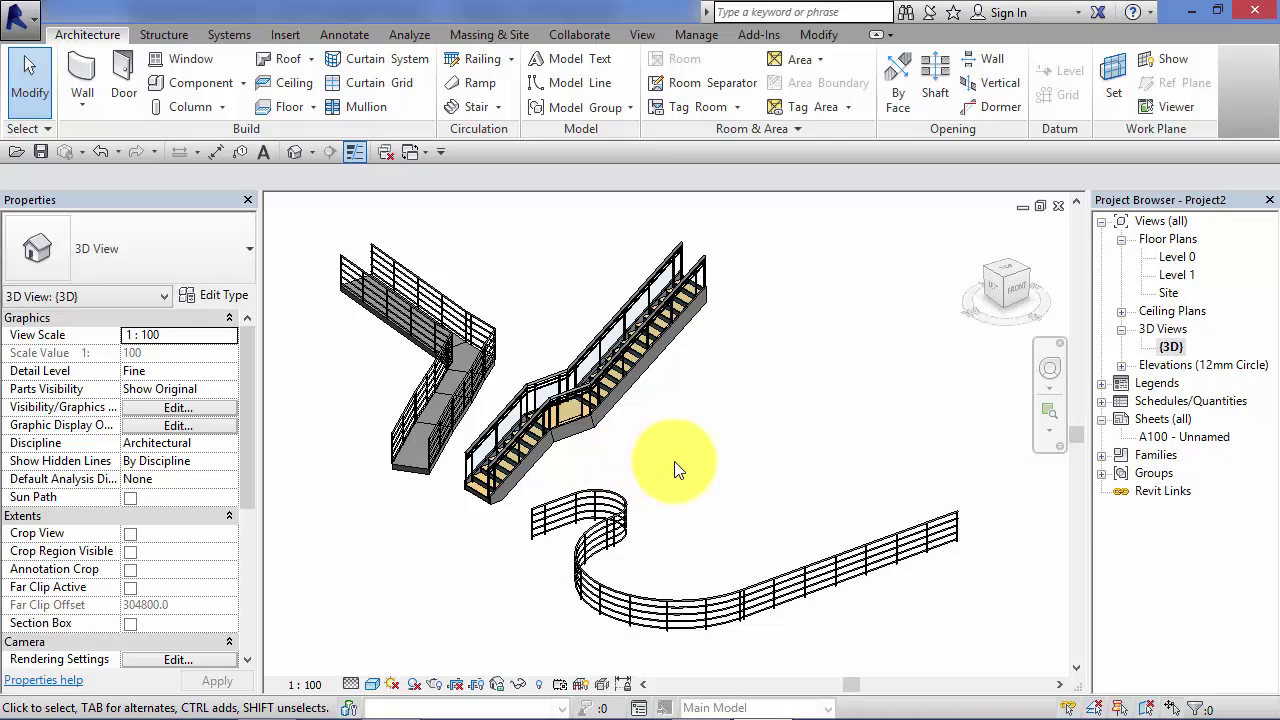
Open the Level 0 floor plan and bring the stair and the curved railing into view
middle_drag(740, 523, 715, 507)
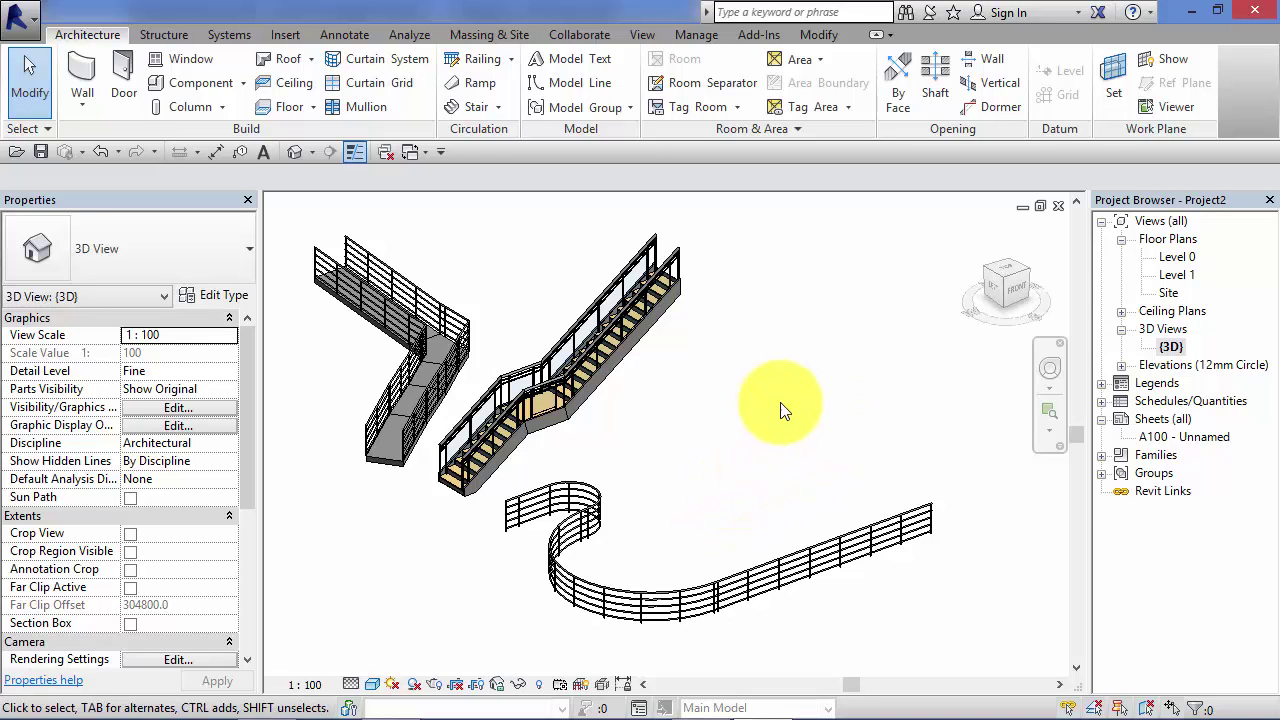
double_click(1179, 254)
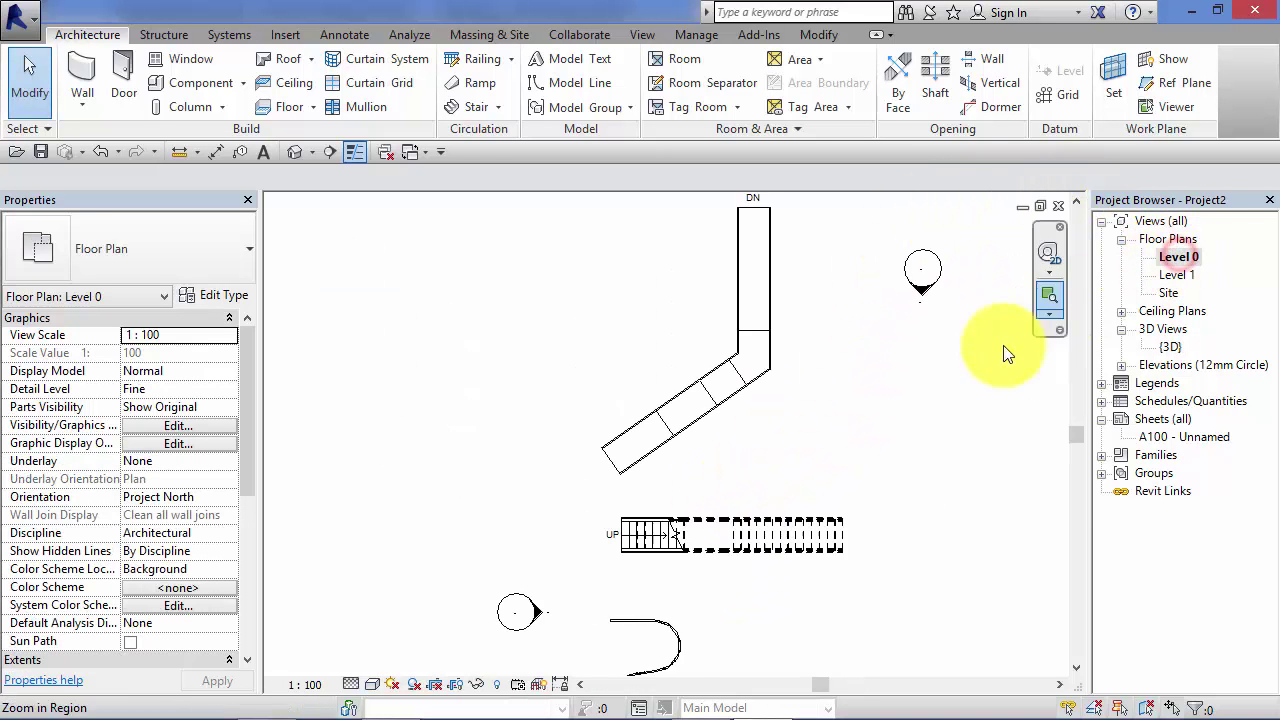
middle_drag(814, 514, 600, 425)
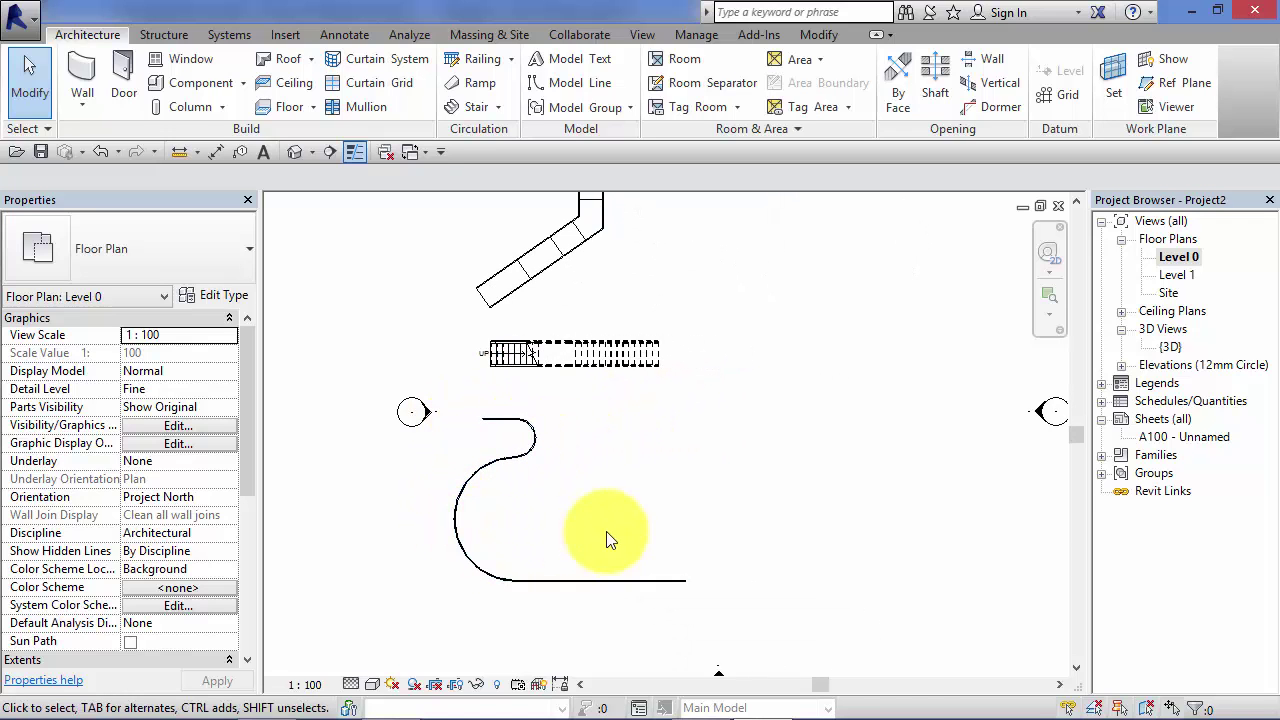
middle_drag(677, 520, 572, 533)
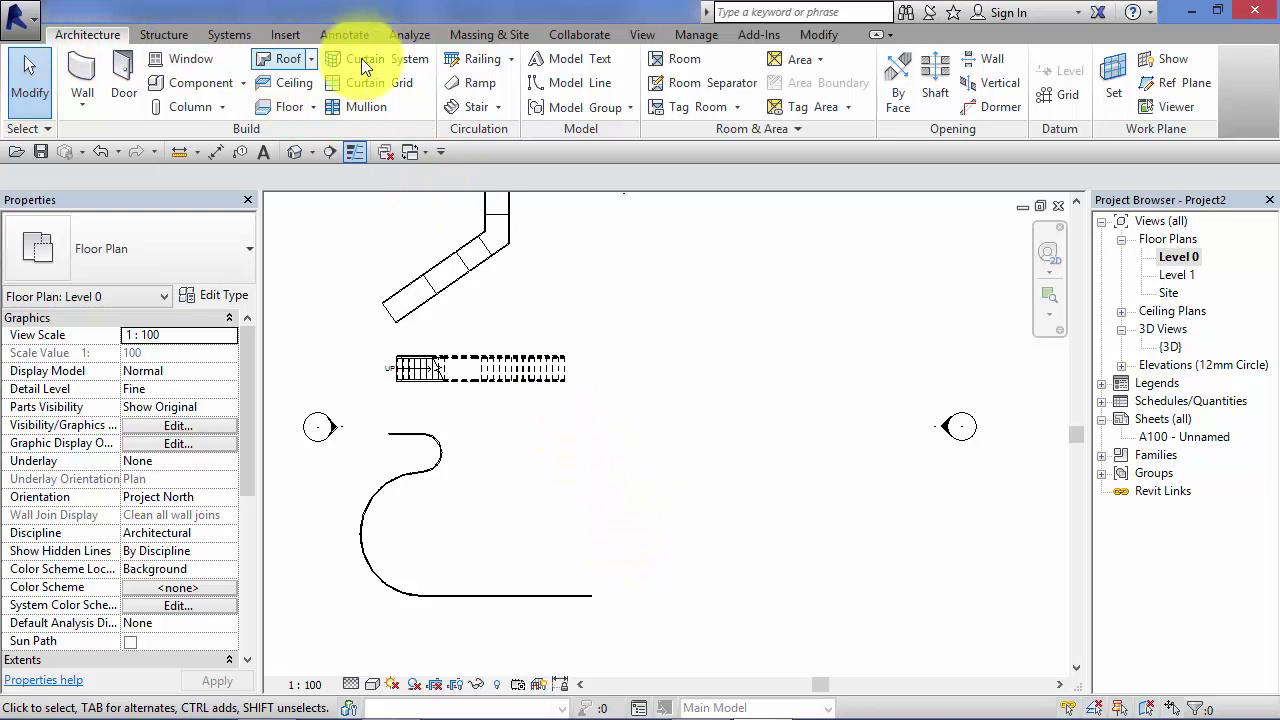
Examine the drawing options of the Sketch Path railing command, discard the sketch, and review the railing creation methods
click(512, 61)
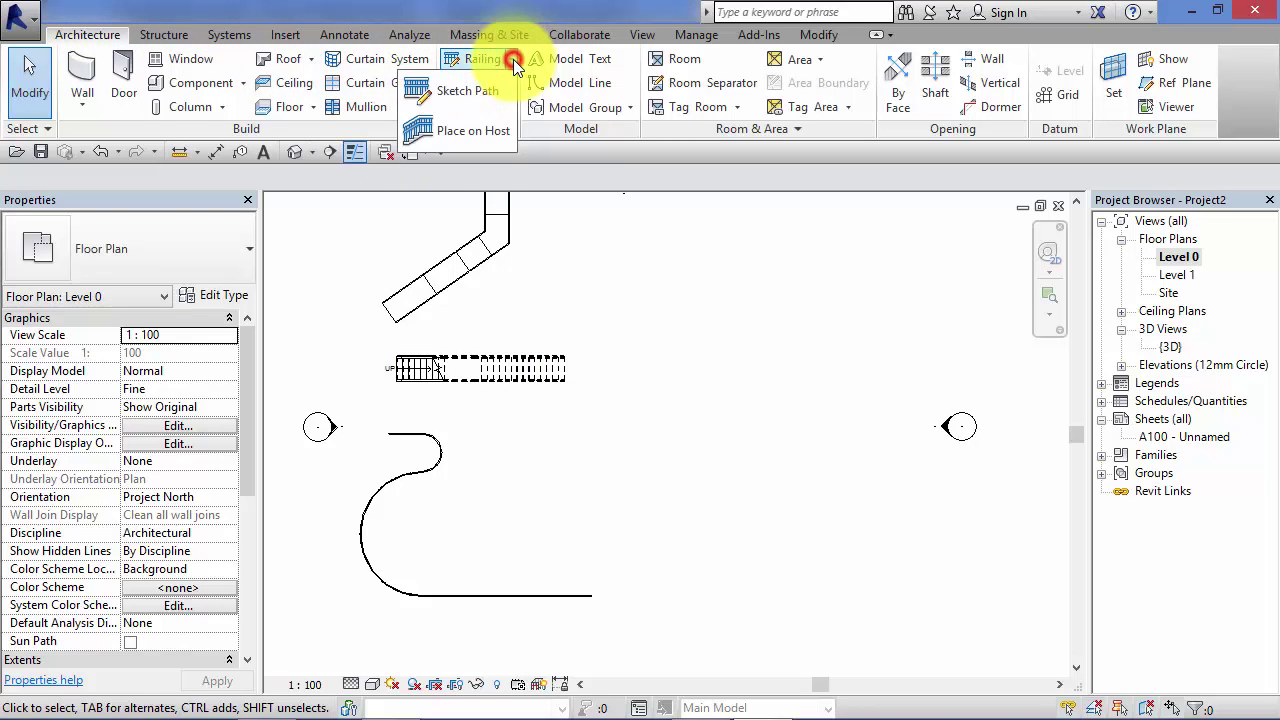
click(467, 92)
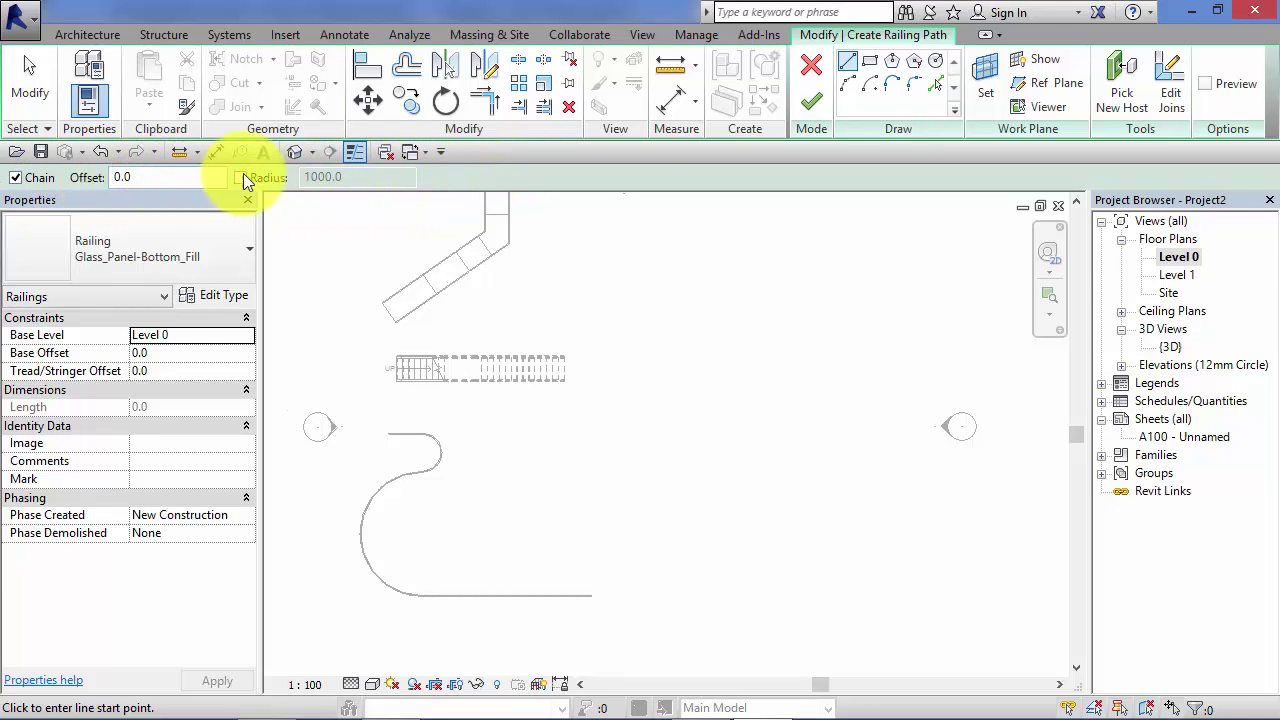
click(811, 68)
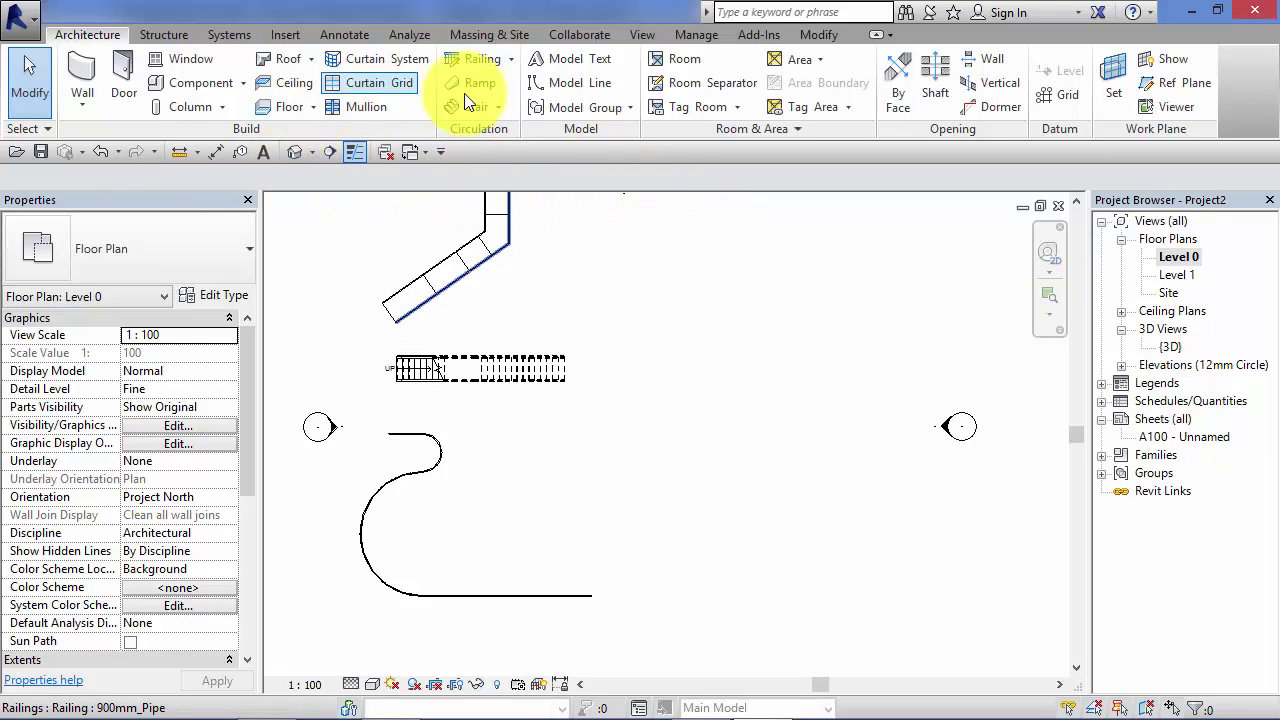
click(511, 60)
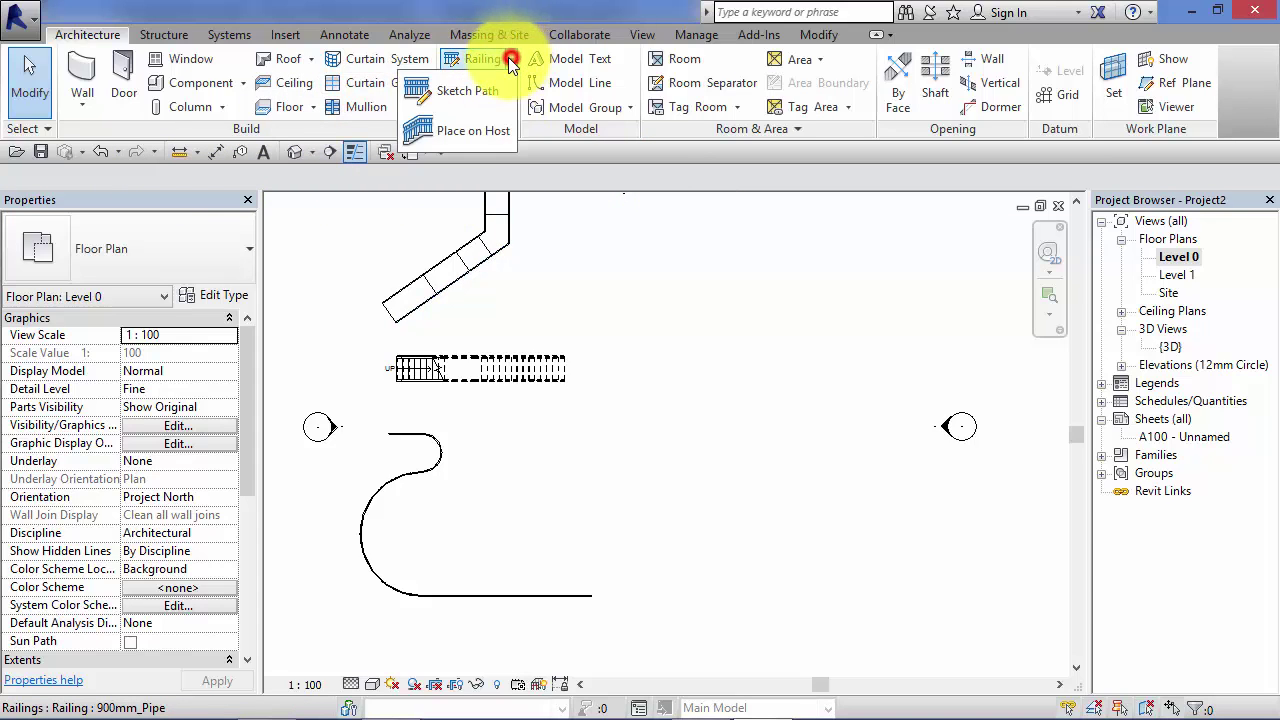
Start a sketched railing path in the open area beside the stair with four stepped perpendicular segments, the upper horizontal one about 3630 mm long
click(466, 95)
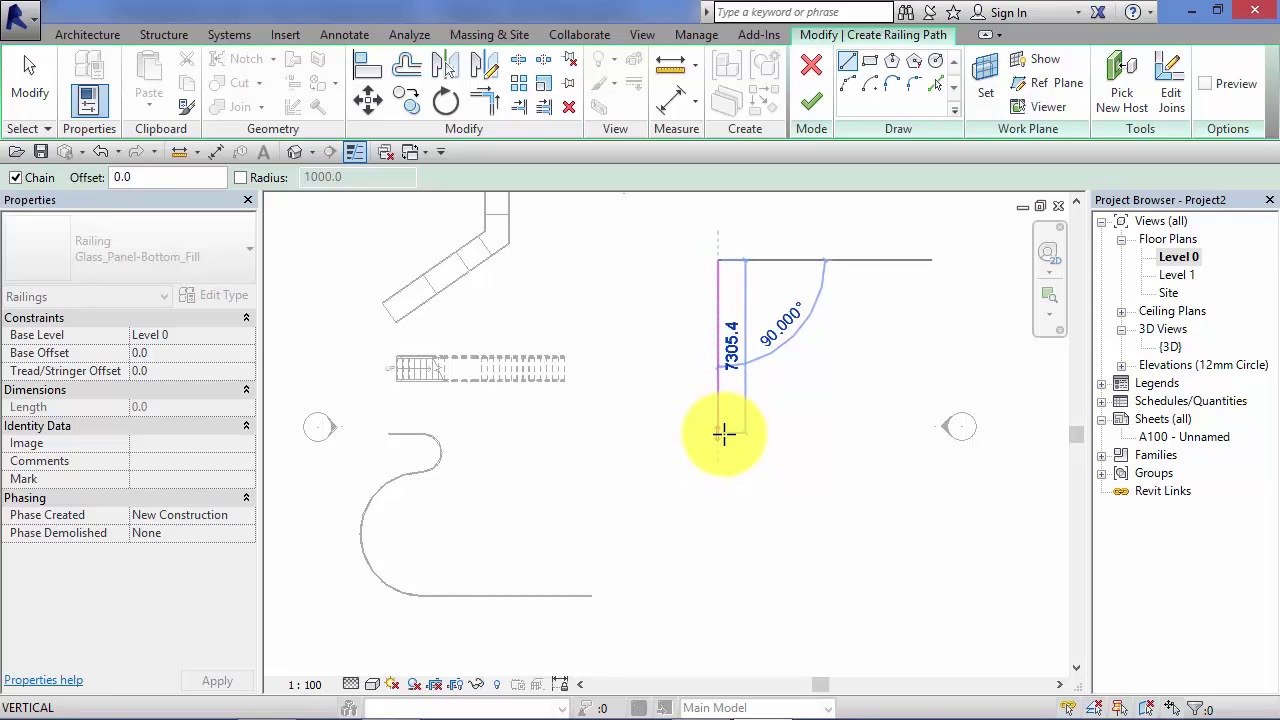
click(720, 443)
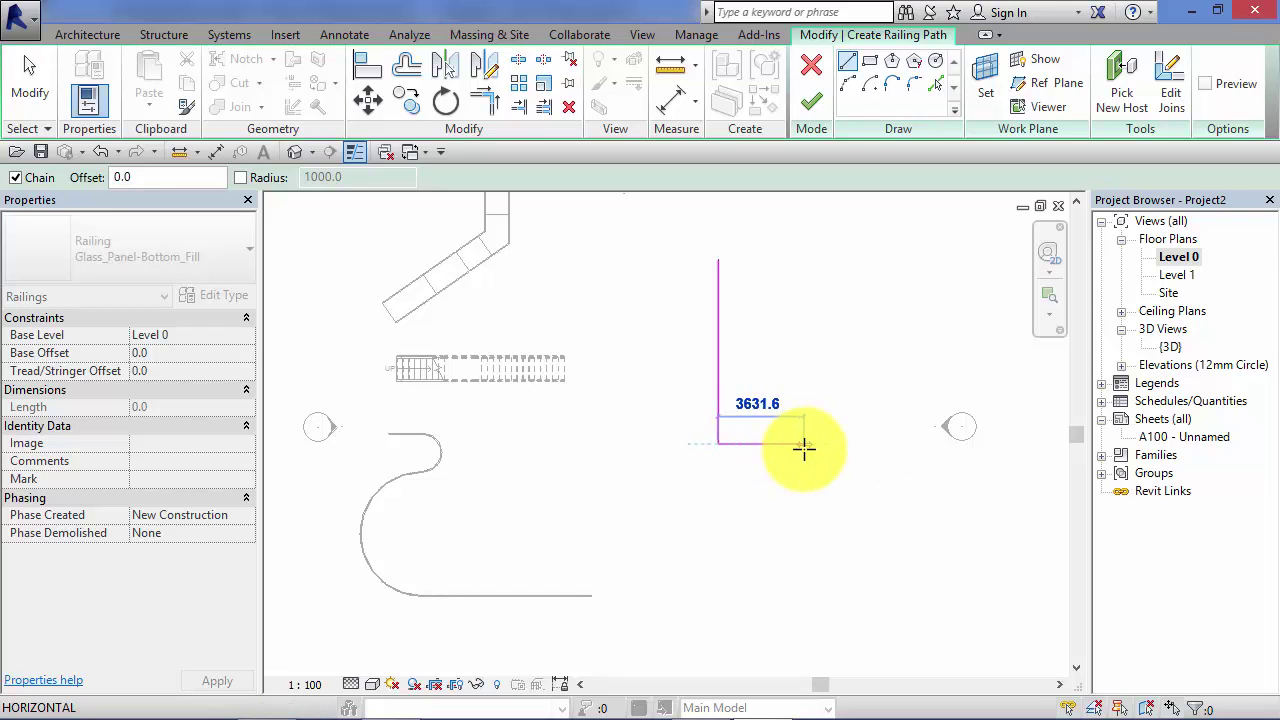
click(804, 445)
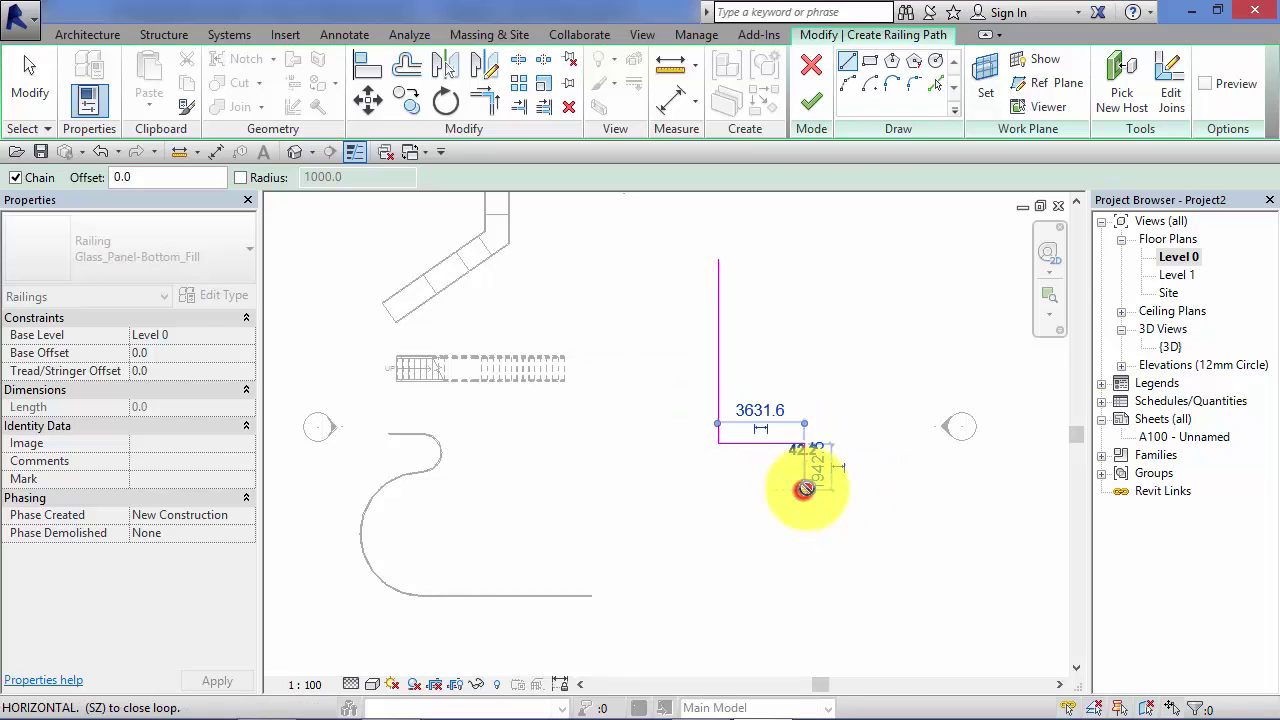
click(850, 488)
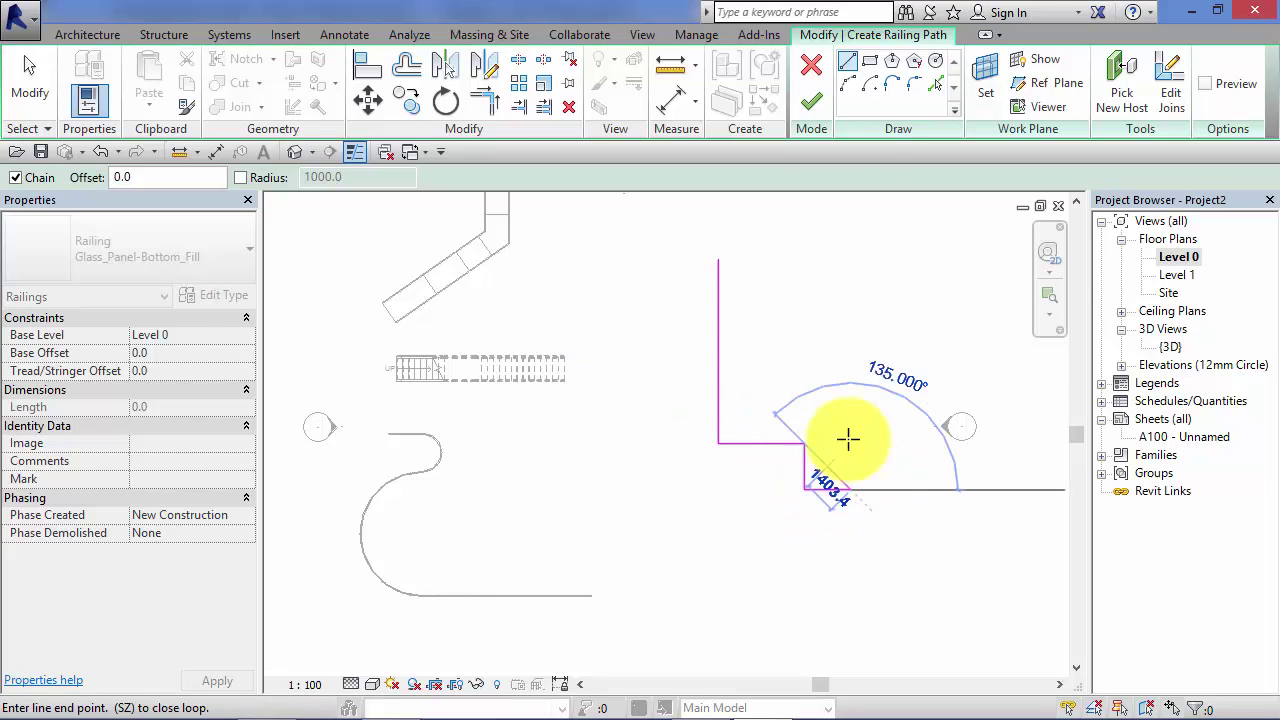
Continue the railing path from the last stepped segment with a 180° arc of about 2320 mm radius and a long horizontal line running back
click(851, 85)
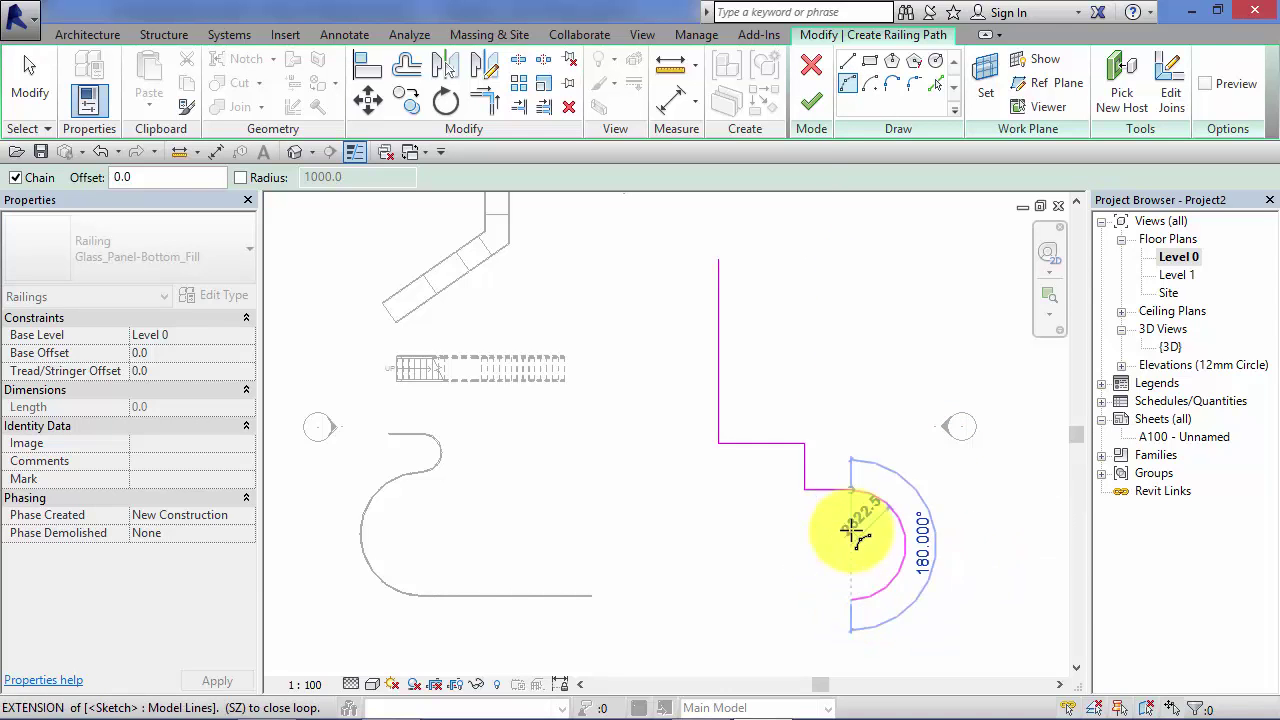
click(915, 543)
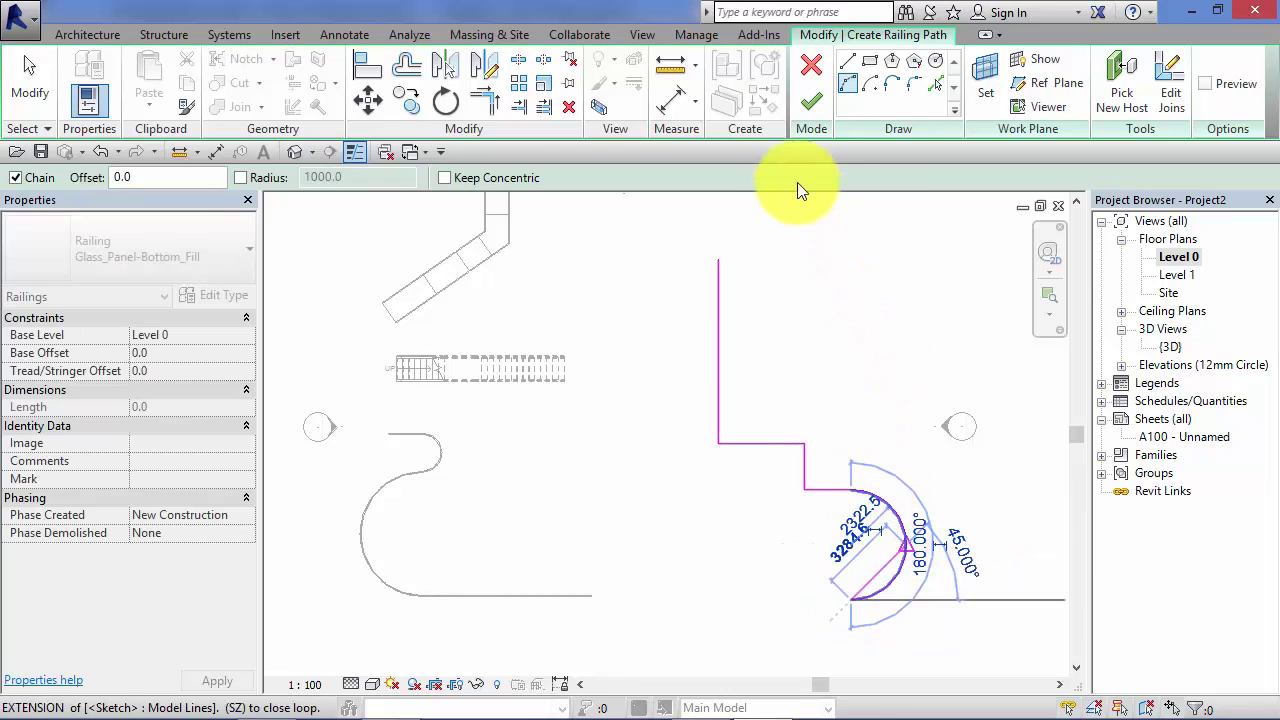
click(847, 61)
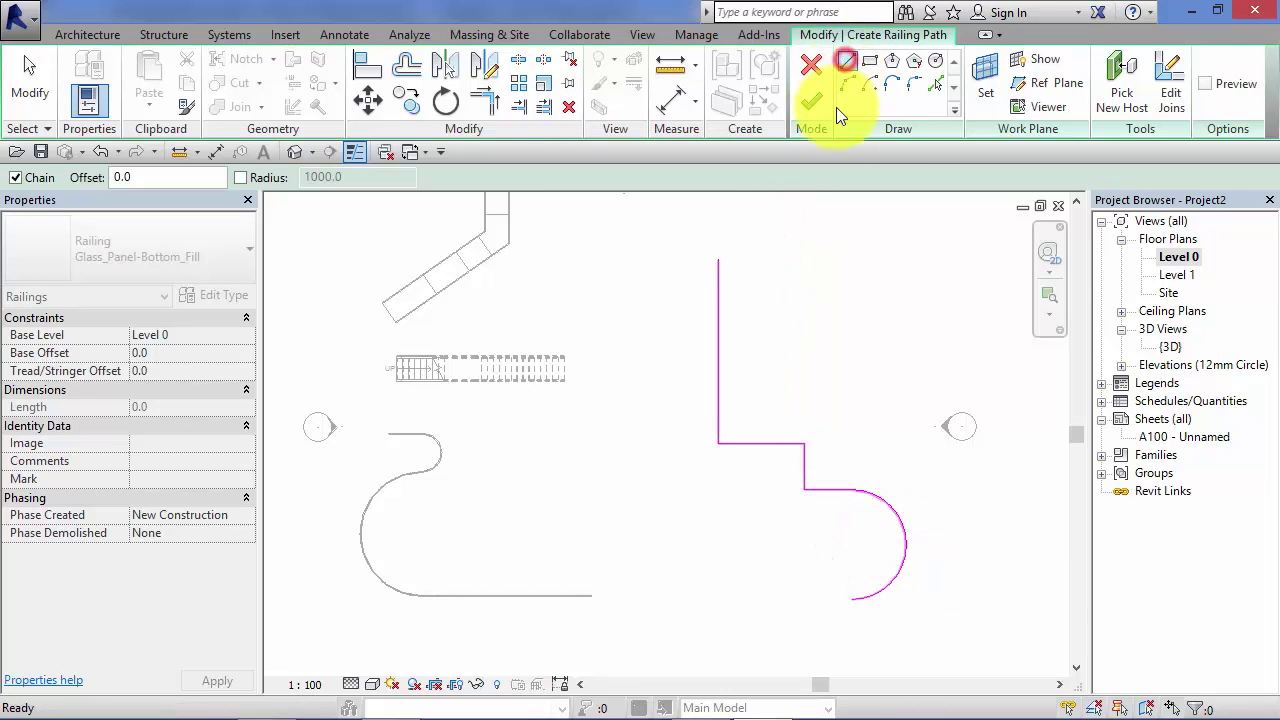
click(658, 600)
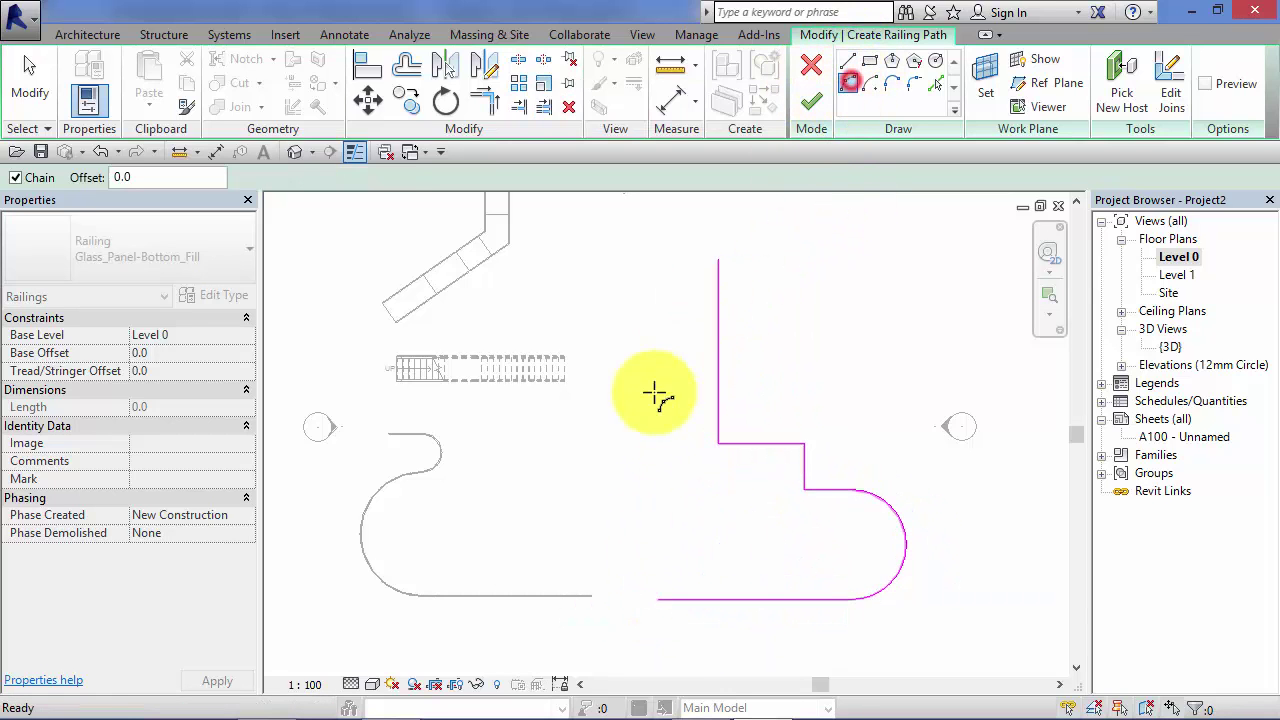
Add a semicircular arc at the free end of the long horizontal line, bulging toward the existing curved railing, and end the drawing
click(657, 477)
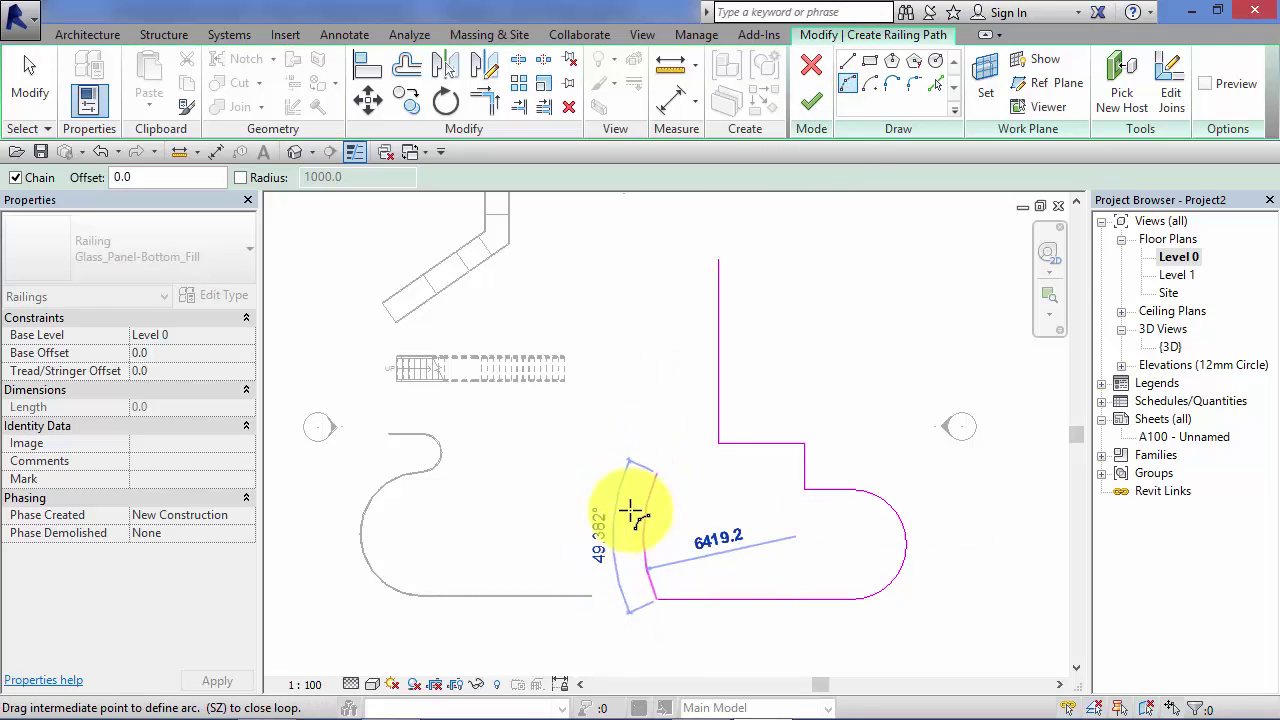
click(590, 517)
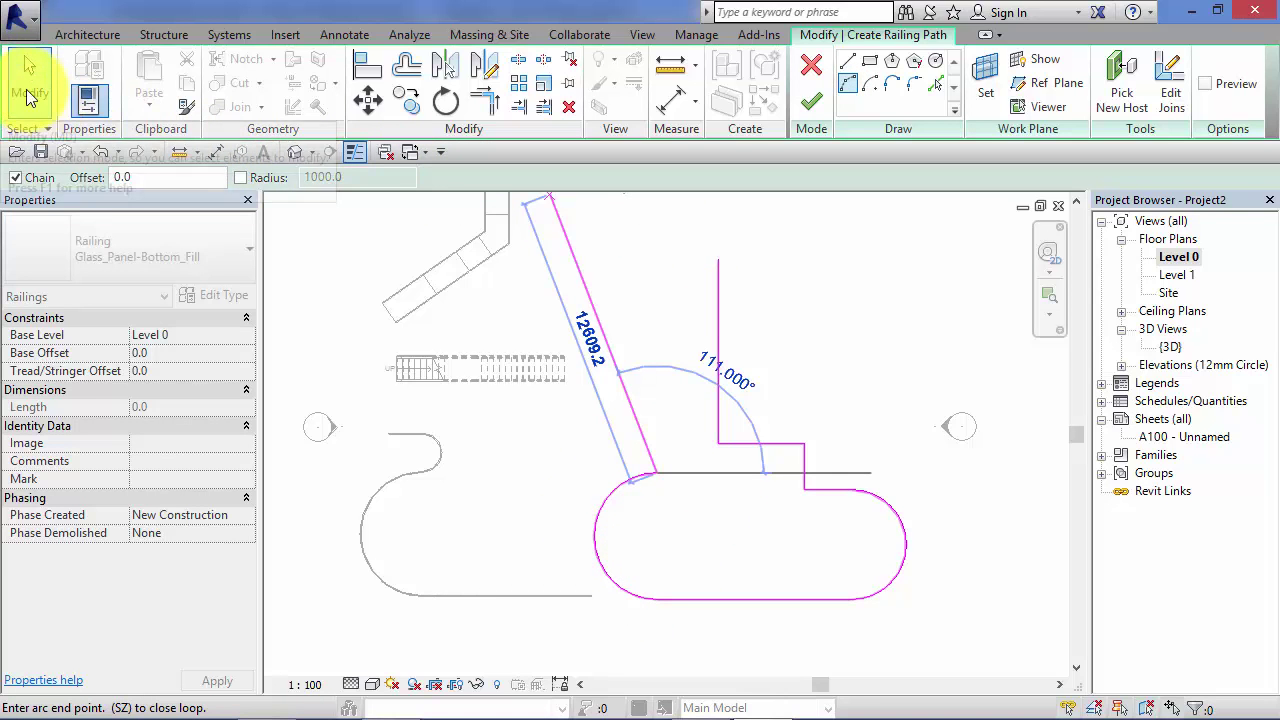
click(30, 86)
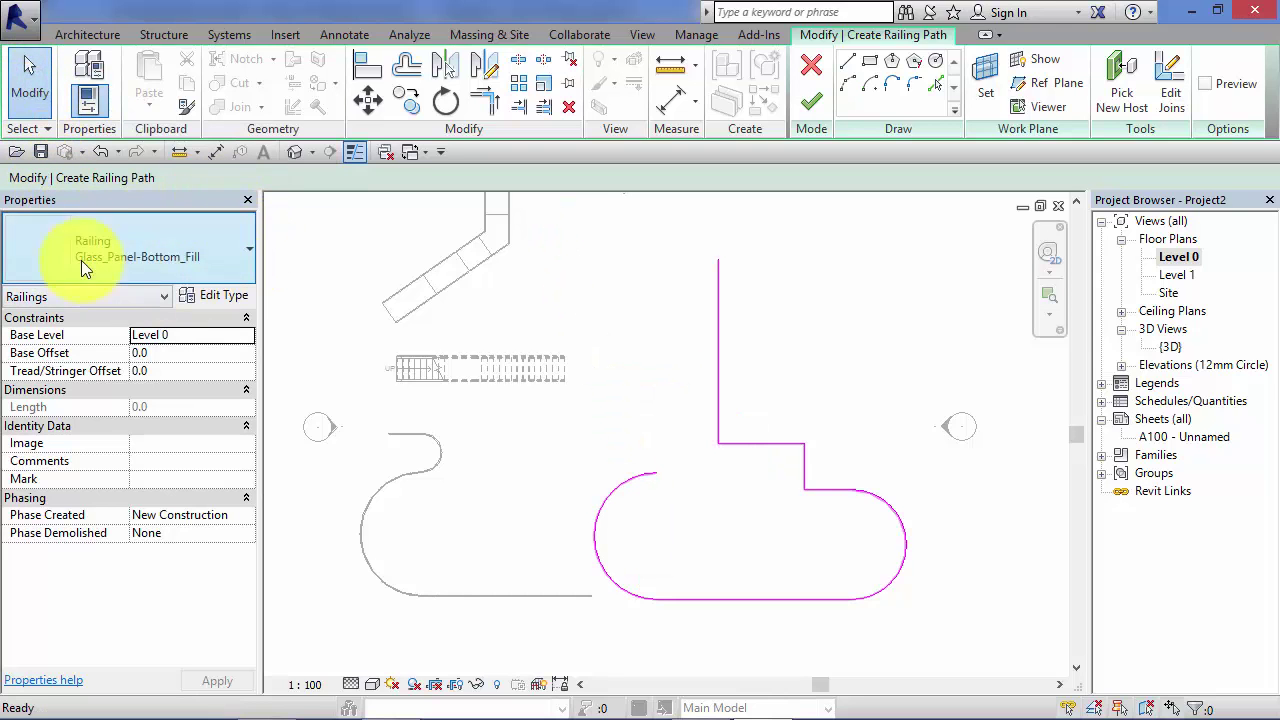
Finish the sketched path as a 900mm_Pipe railing and show the whole railing in the {3D} view
click(242, 248)
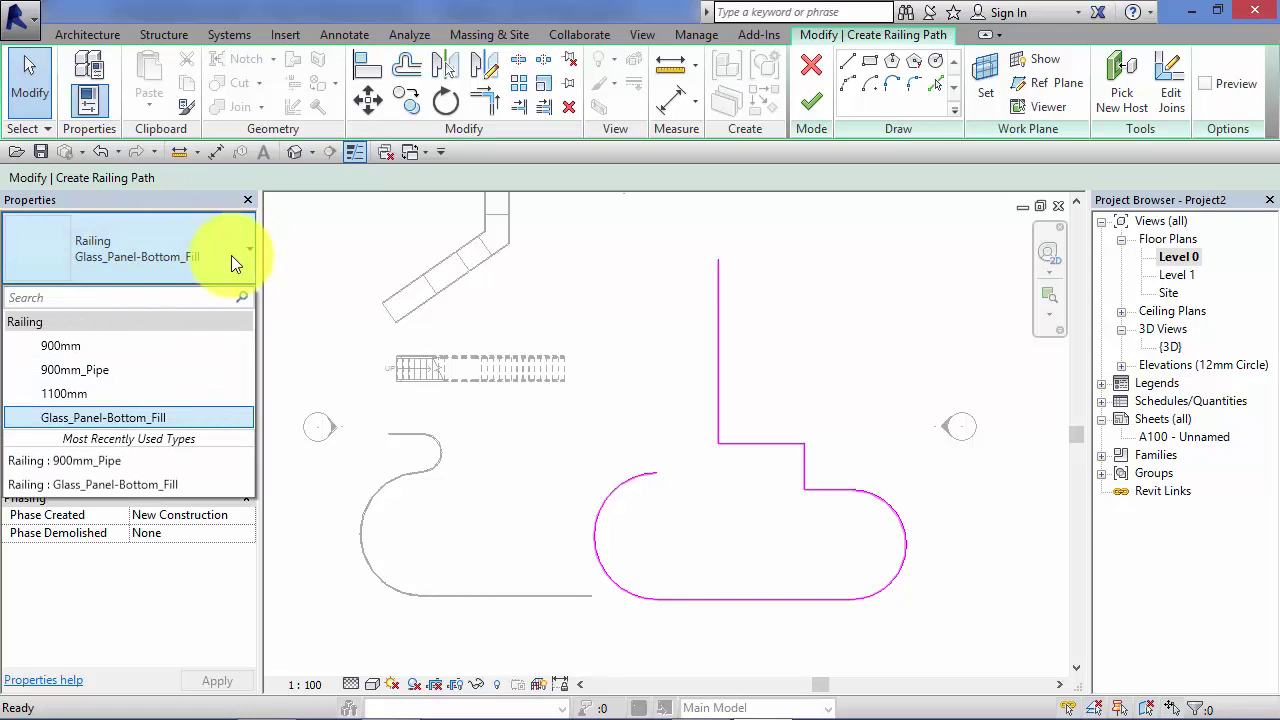
click(124, 369)
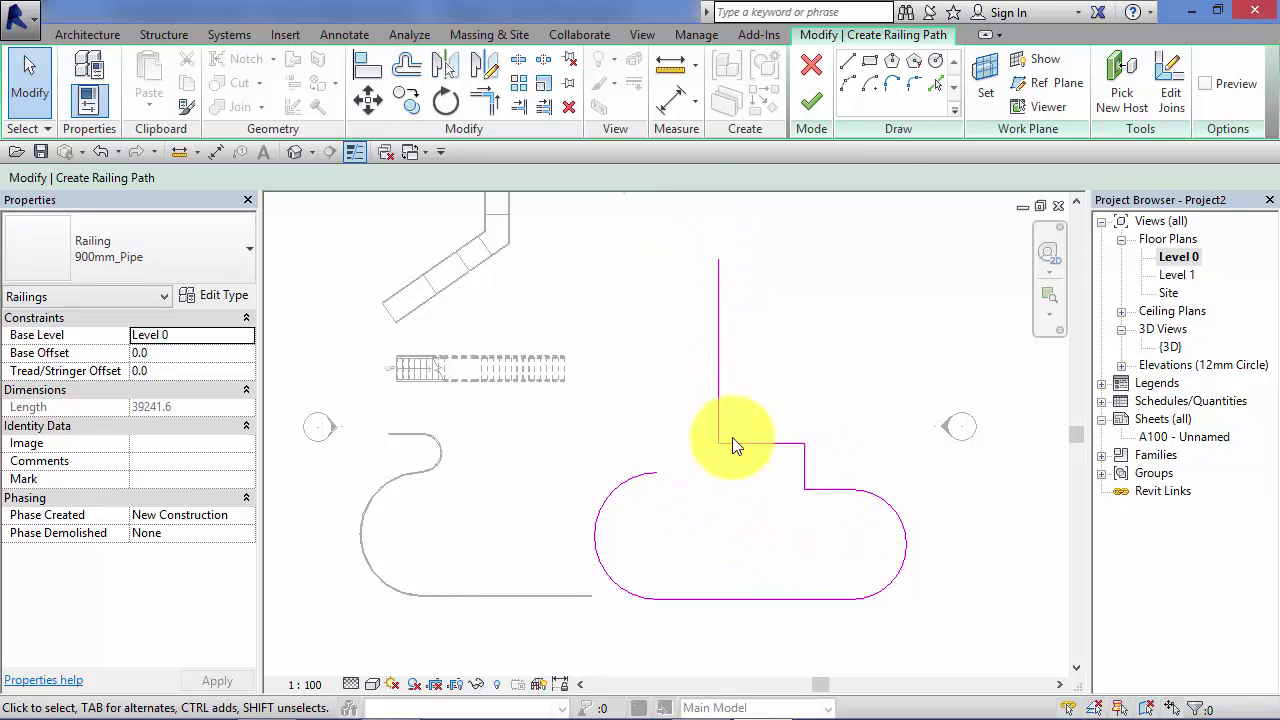
click(810, 101)
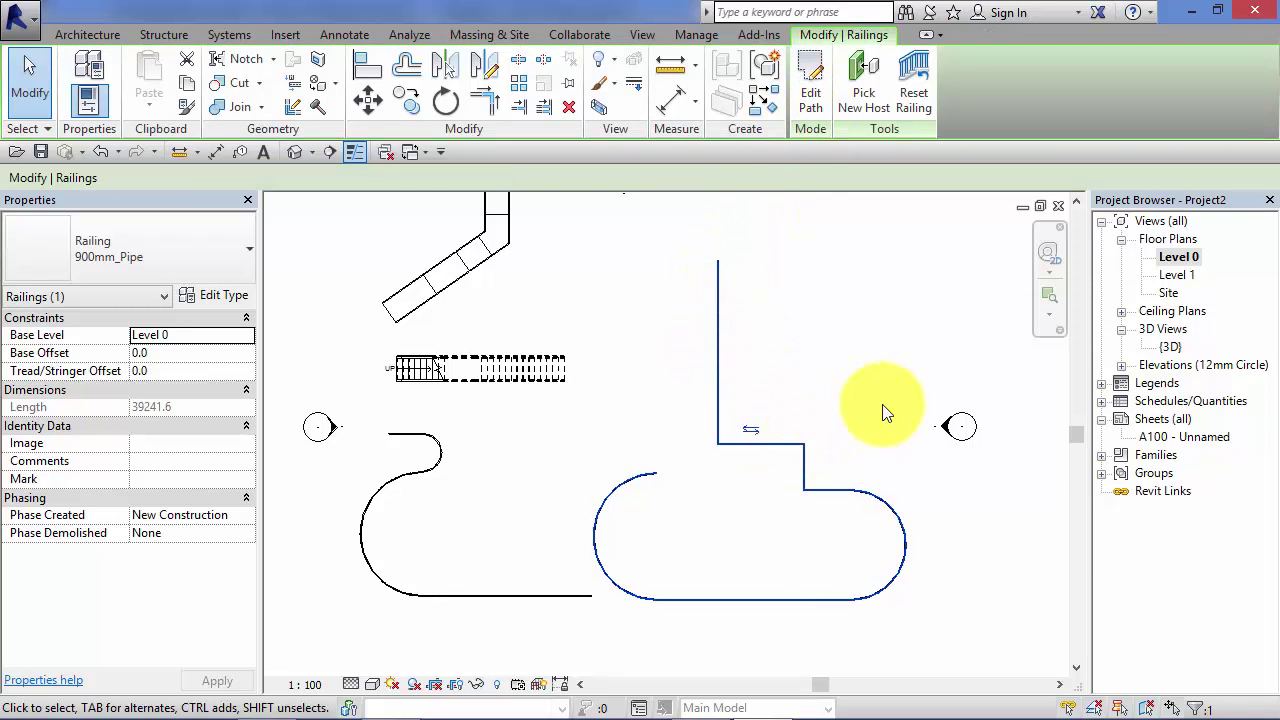
double_click(1170, 347)
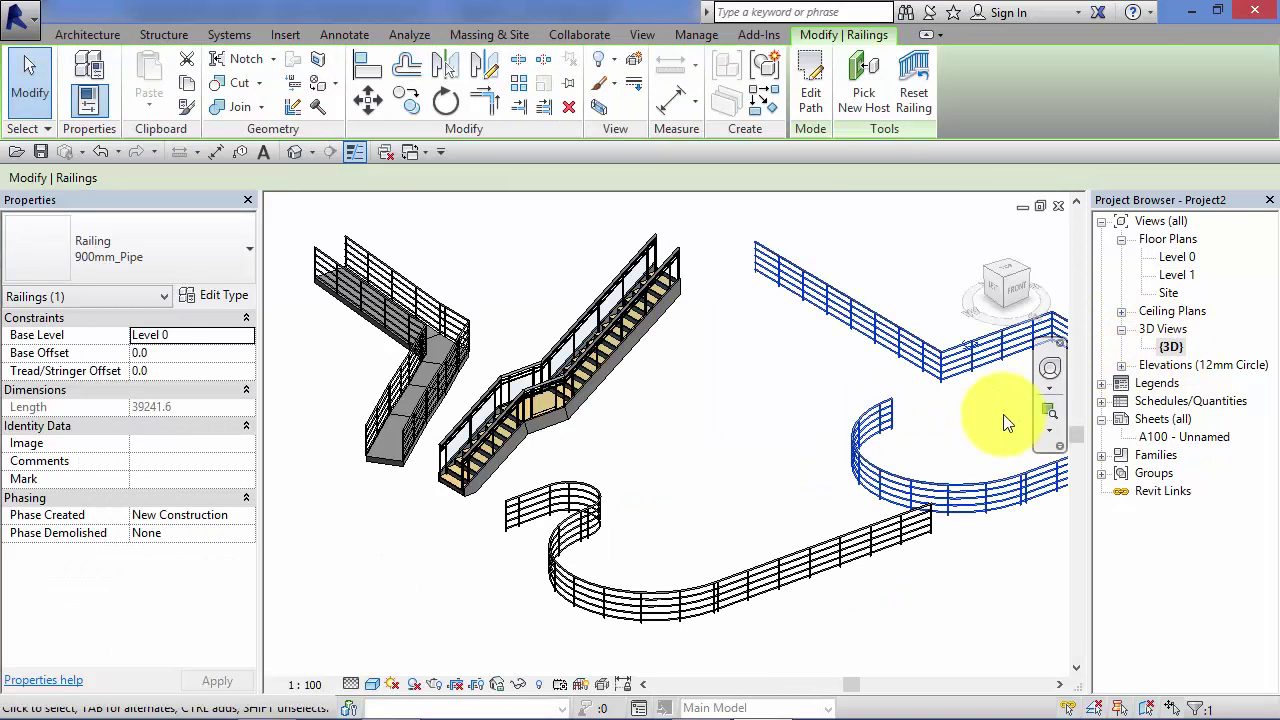
scroll(834, 440, up, 3)
scroll(486, 449, up, 2)
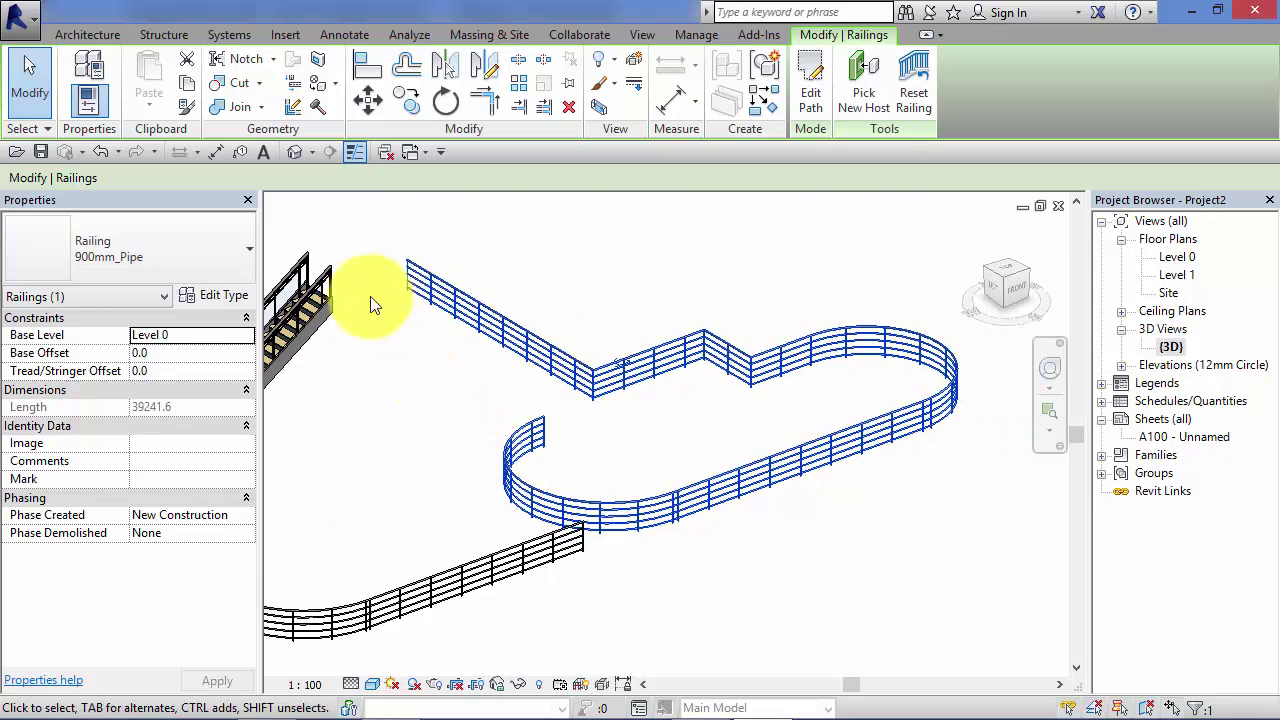